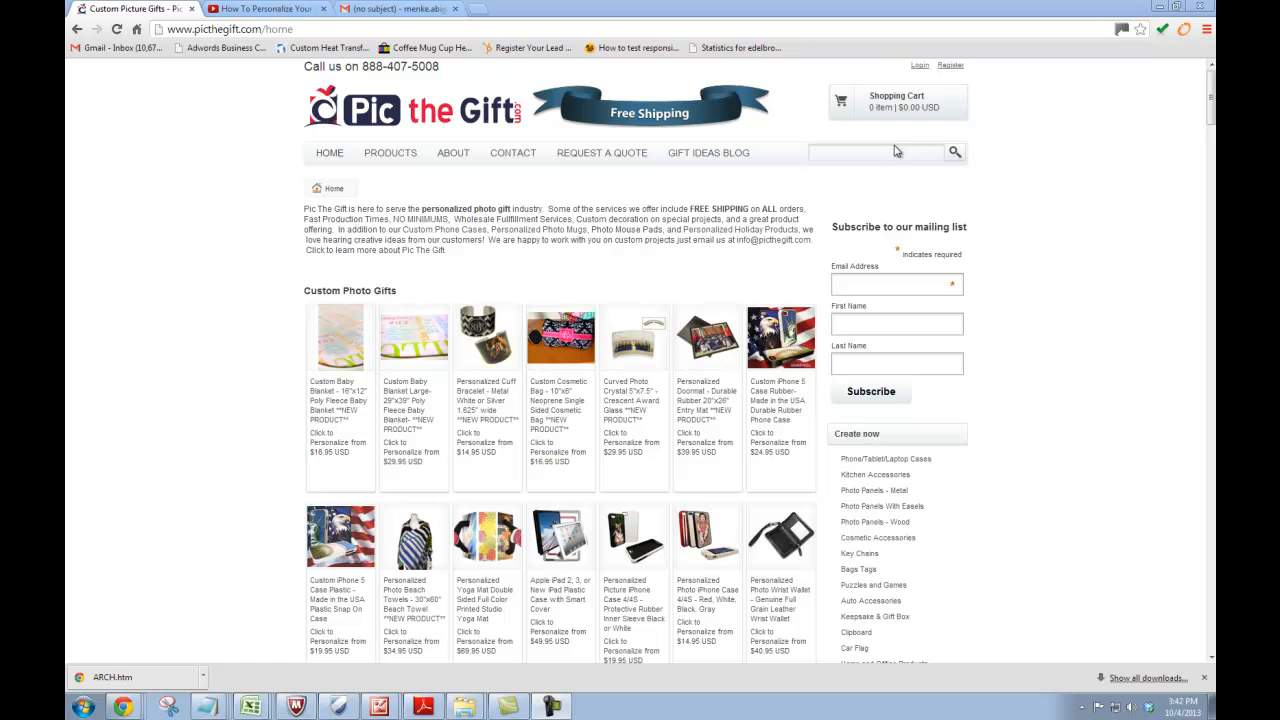
# - Search the store for "galaxy s4 phone case" and open the Custom Galaxy S4 Phone Case with rubber lining for personalizing
pyautogui.write('gal')
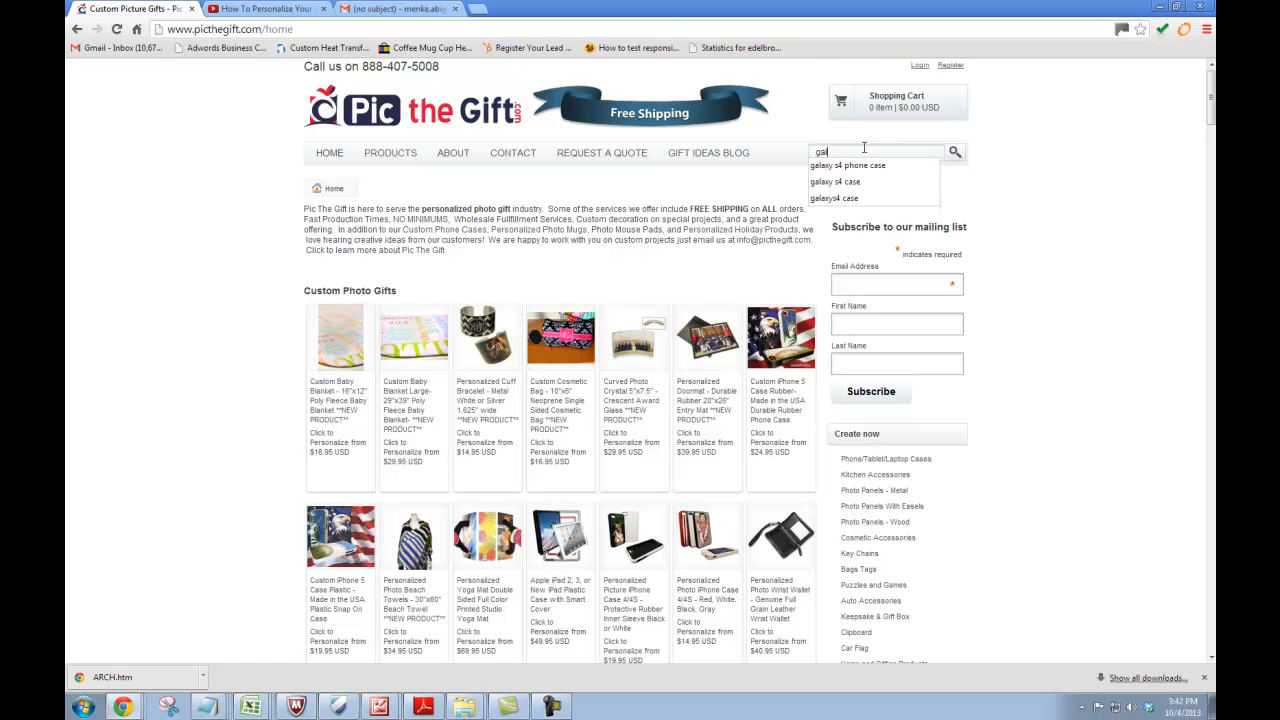
pyautogui.write('axy s4 phone cas')
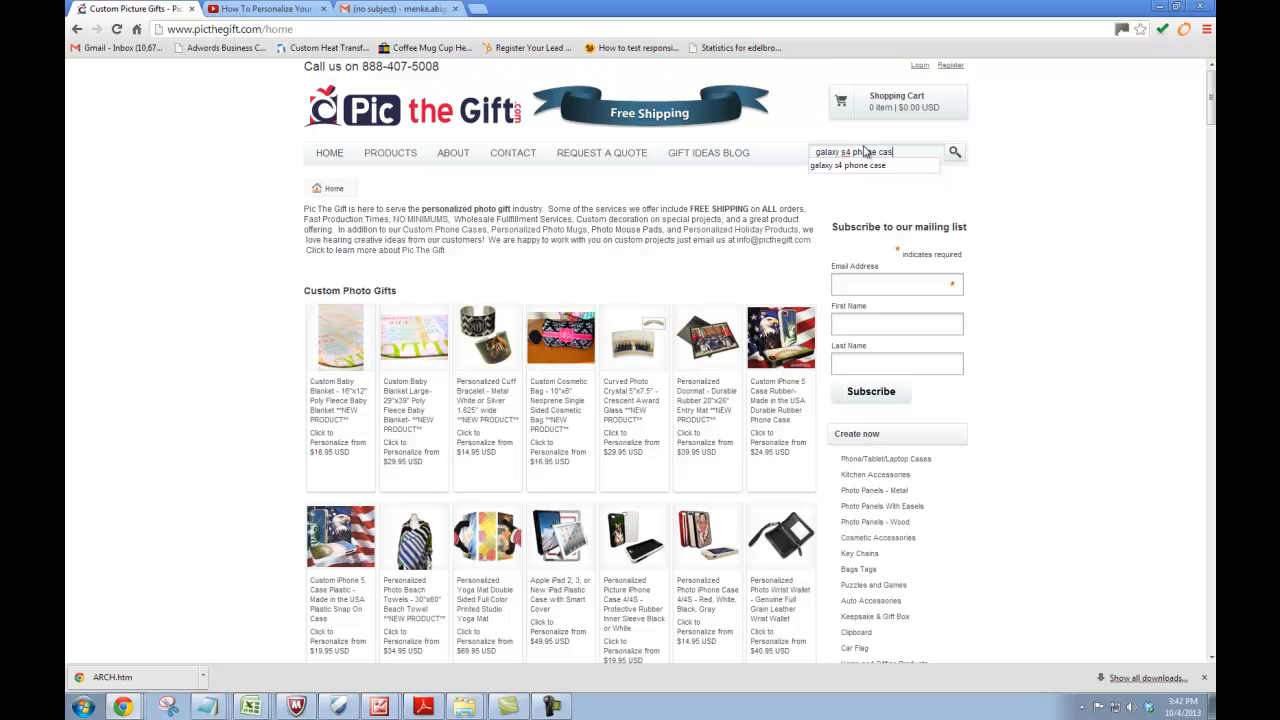
pyautogui.write('e')
pyautogui.click(954, 156)
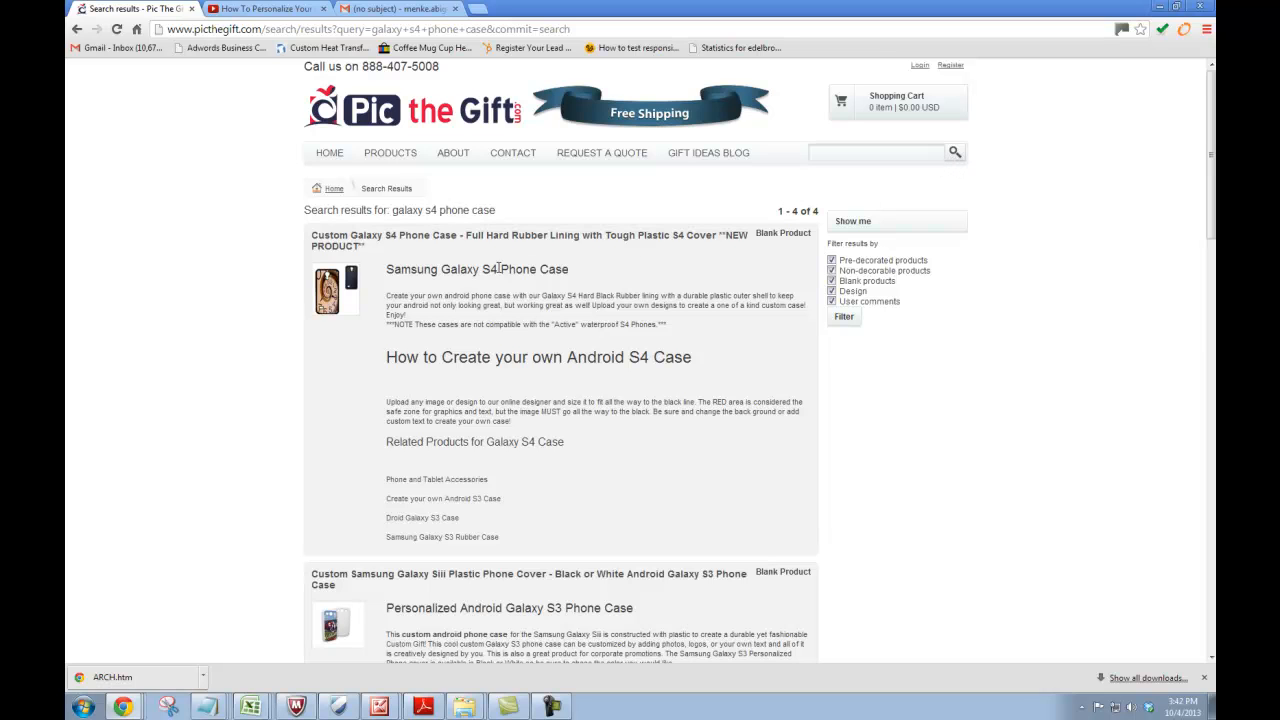
pyautogui.click(328, 297)
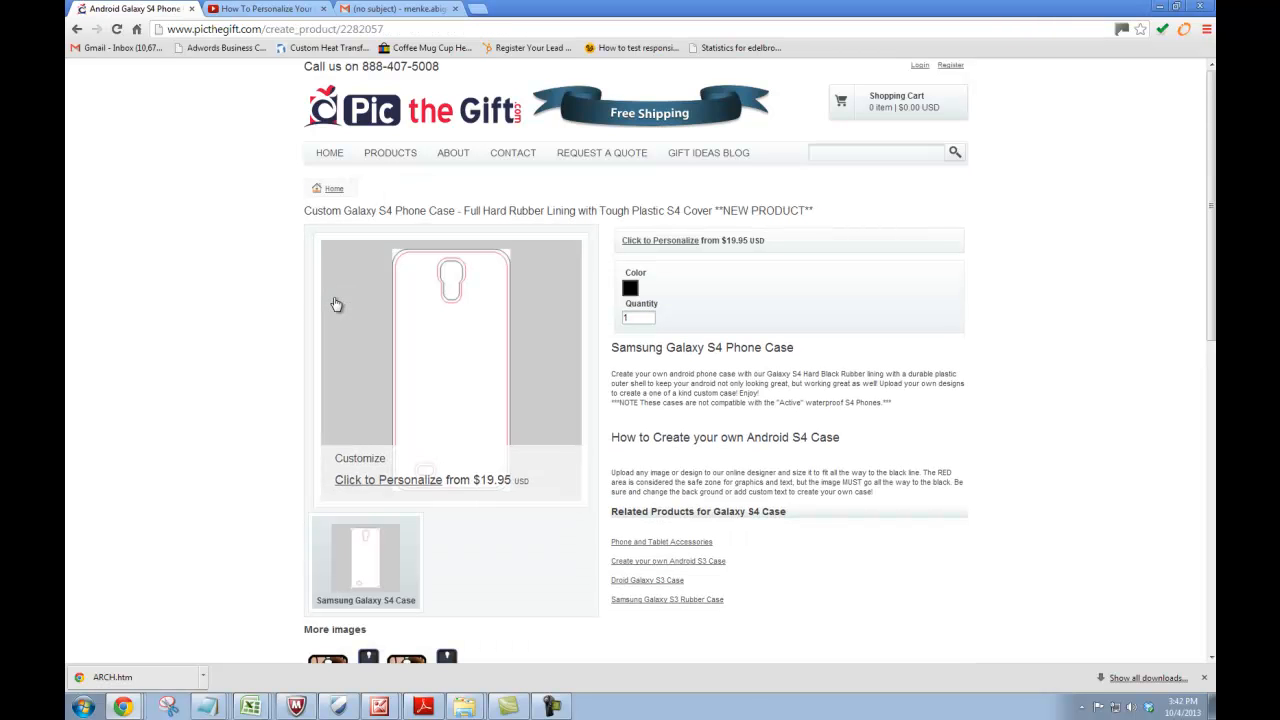
pyautogui.click(678, 249)
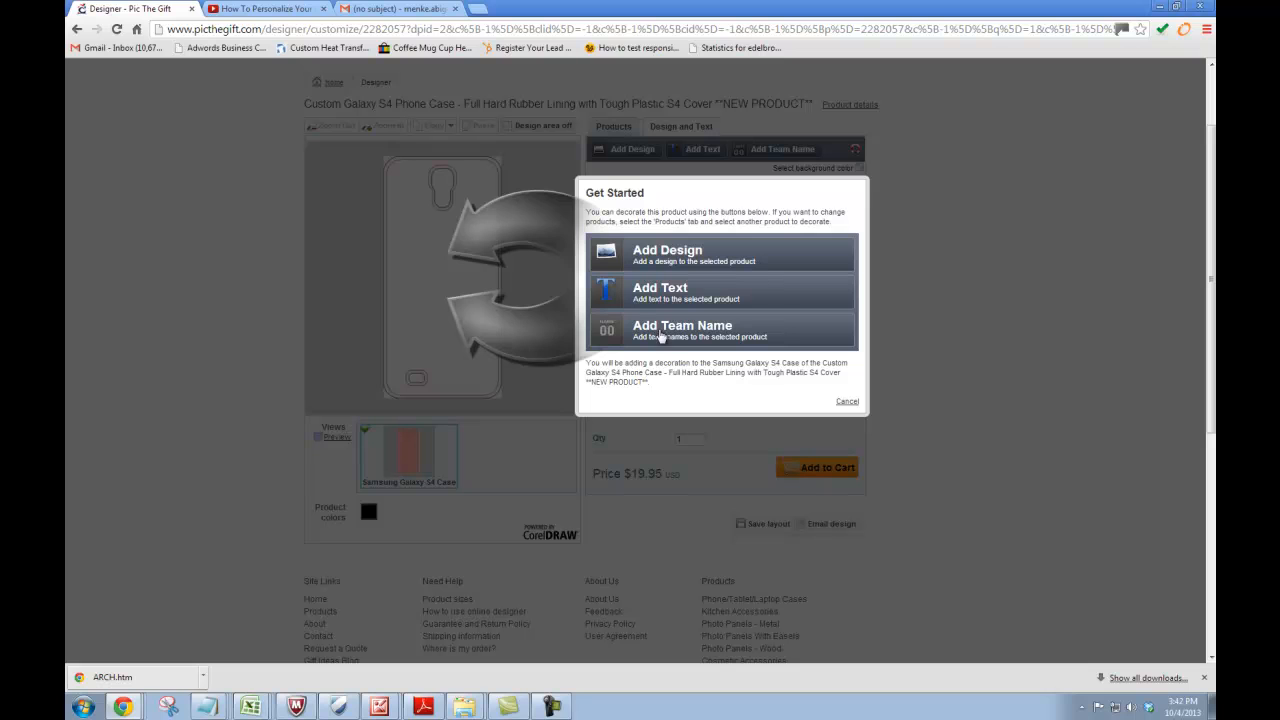
# - Add the "arch water 2" image from My Design to the phone case
pyautogui.click(664, 260)
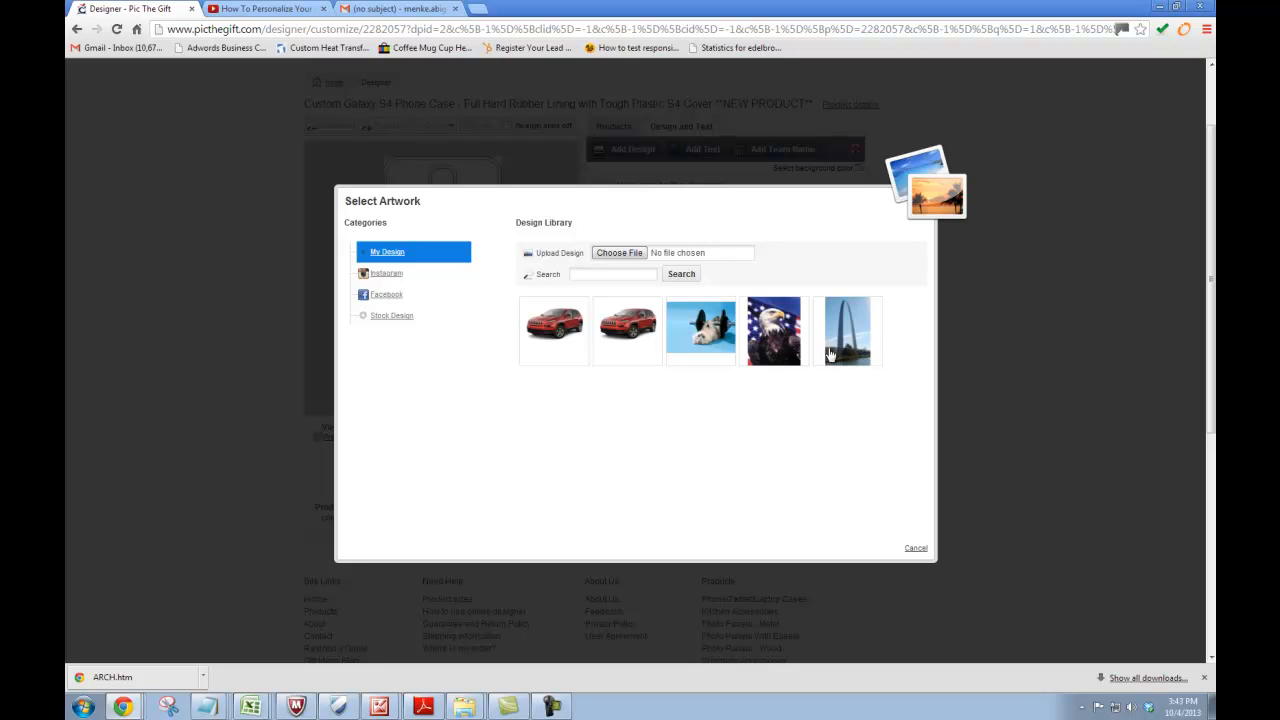
pyautogui.click(862, 345)
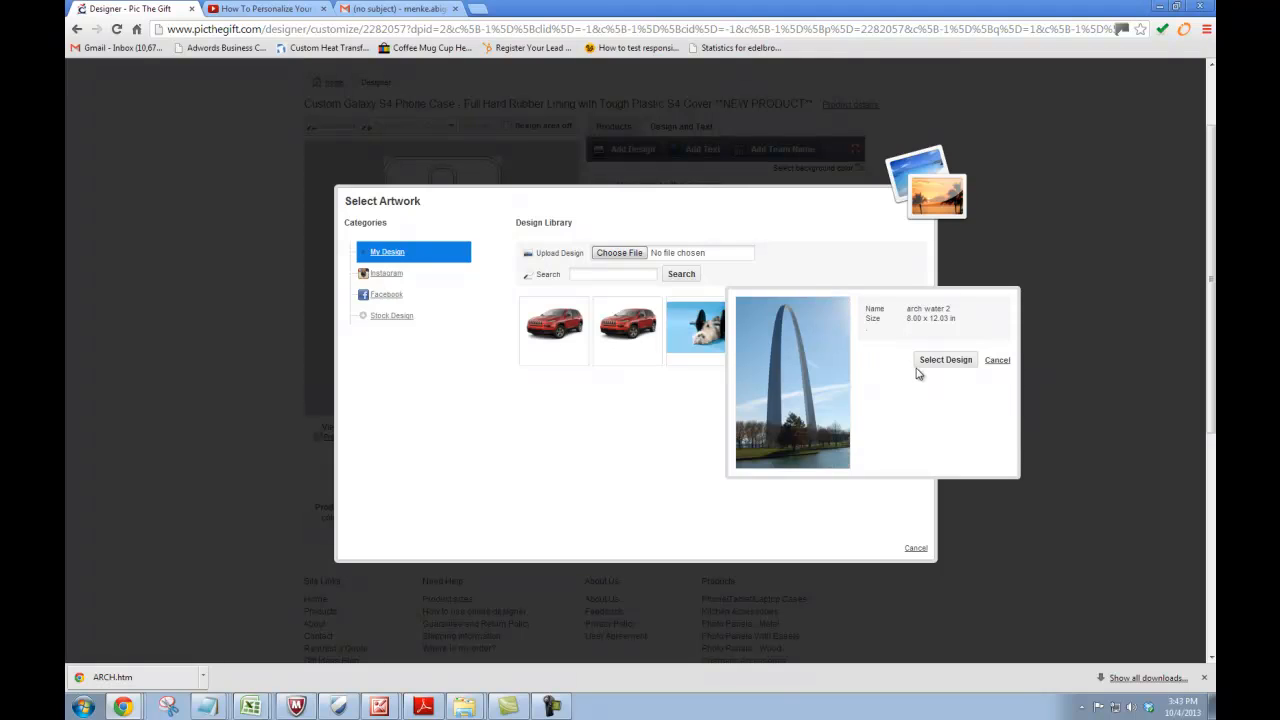
pyautogui.click(946, 361)
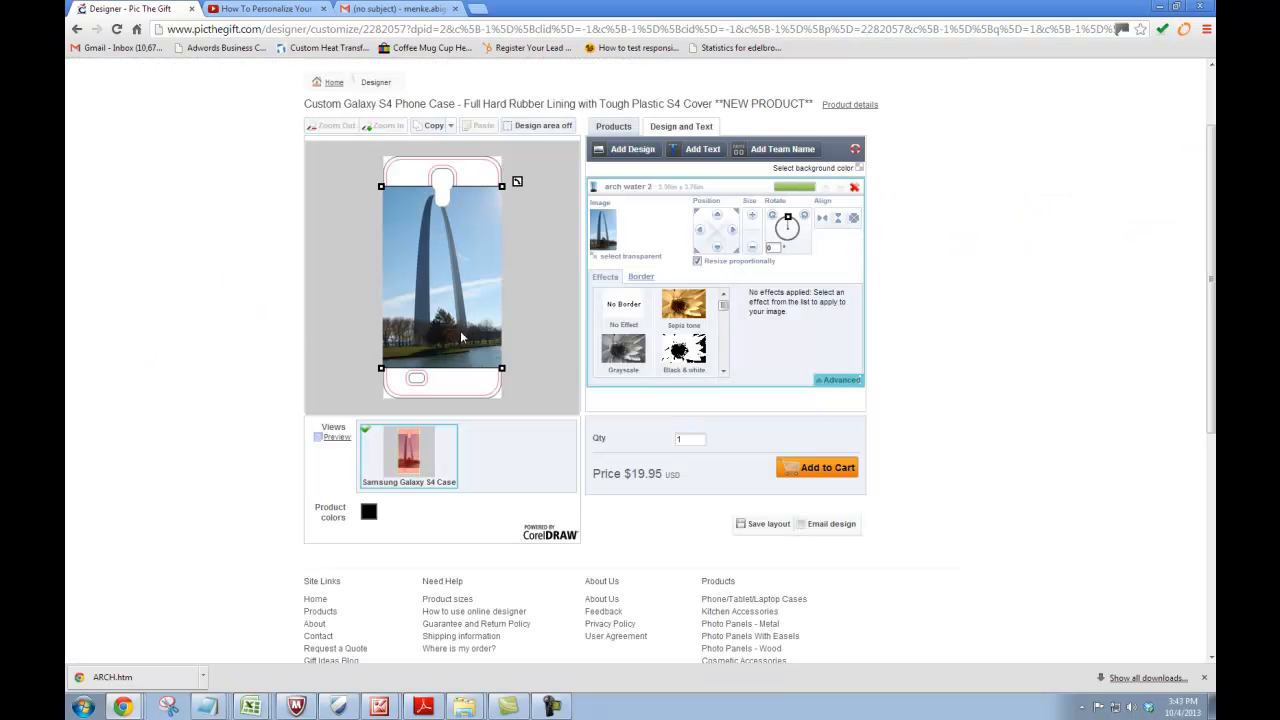
# - Reposition the arch image on the case and resize it slightly to about 2.5 x 3.8 in
pyautogui.moveTo(437, 290); pyautogui.dragTo(466, 256)
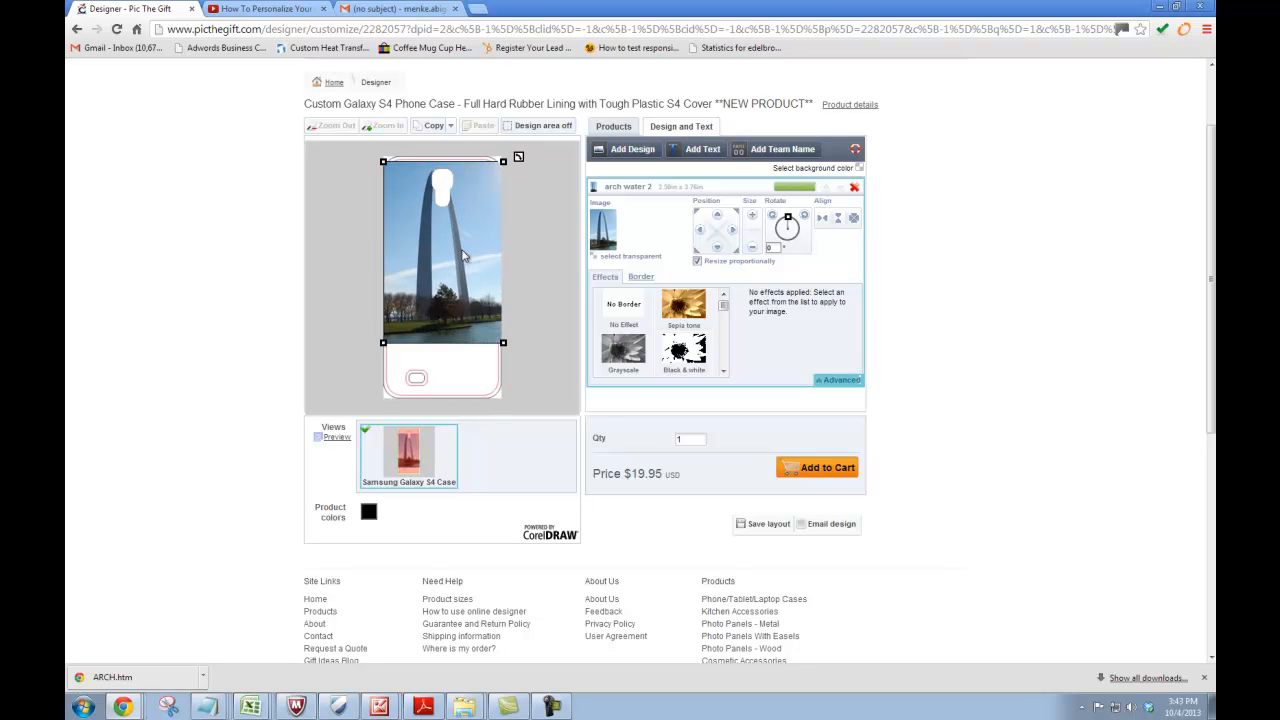
pyautogui.moveTo(506, 345)
pyautogui.mouseDown()
pyautogui.moveTo(515, 400)
pyautogui.moveTo(494, 351)
pyautogui.mouseUp()
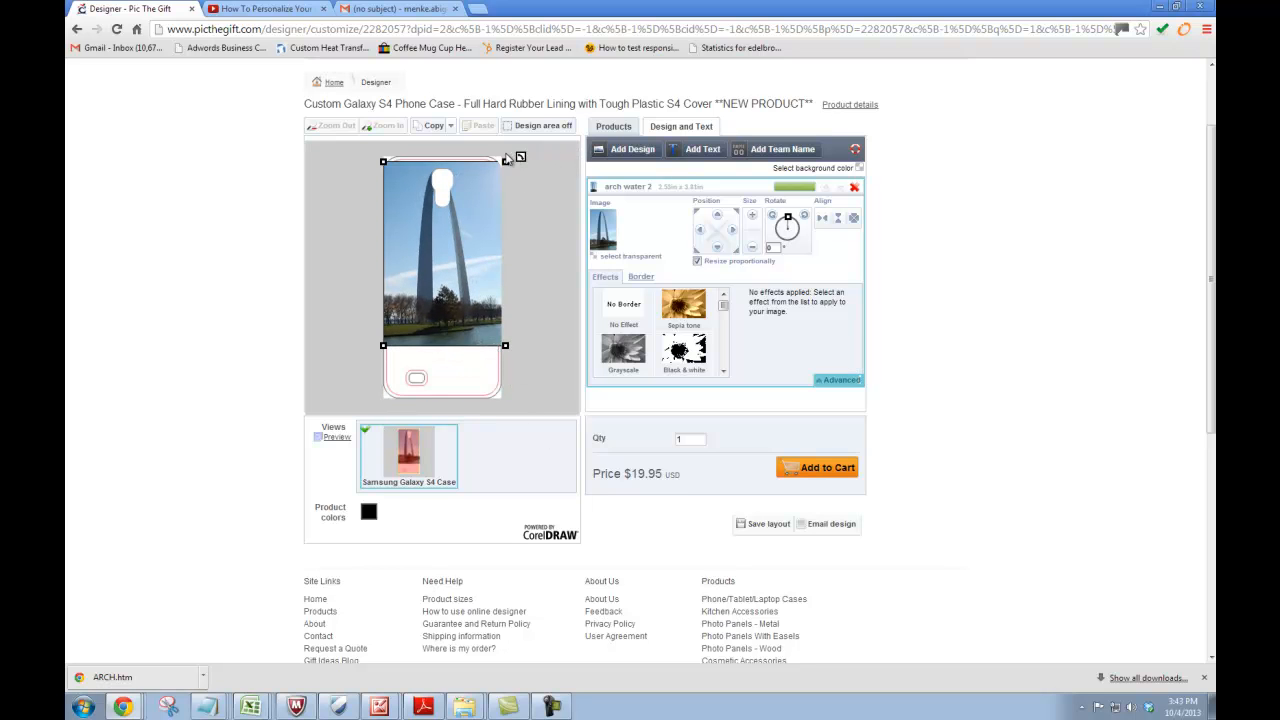
pyautogui.moveTo(521, 158); pyautogui.dragTo(534, 155)
pyautogui.moveTo(490, 238); pyautogui.dragTo(479, 263)
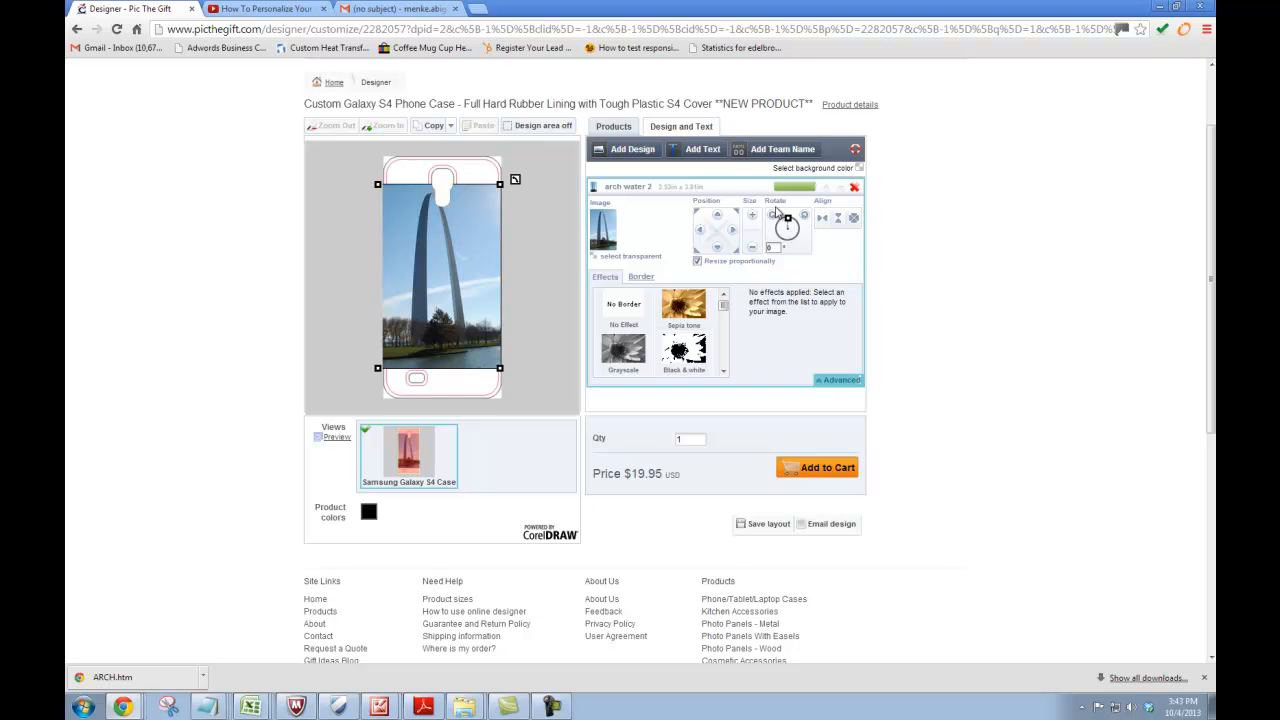
# - Nudge the arch image up, right, down and left in increments, and enlarge and reduce it with the size controls
pyautogui.click(719, 219)
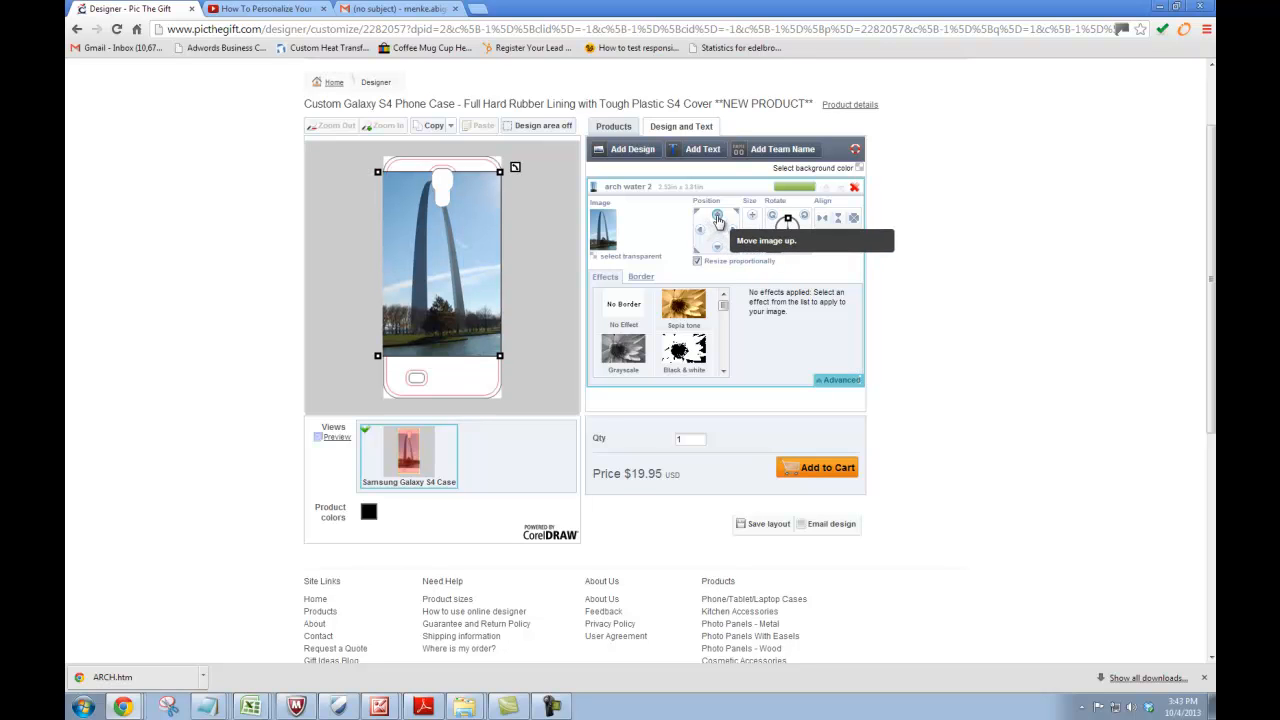
pyautogui.click(732, 230)
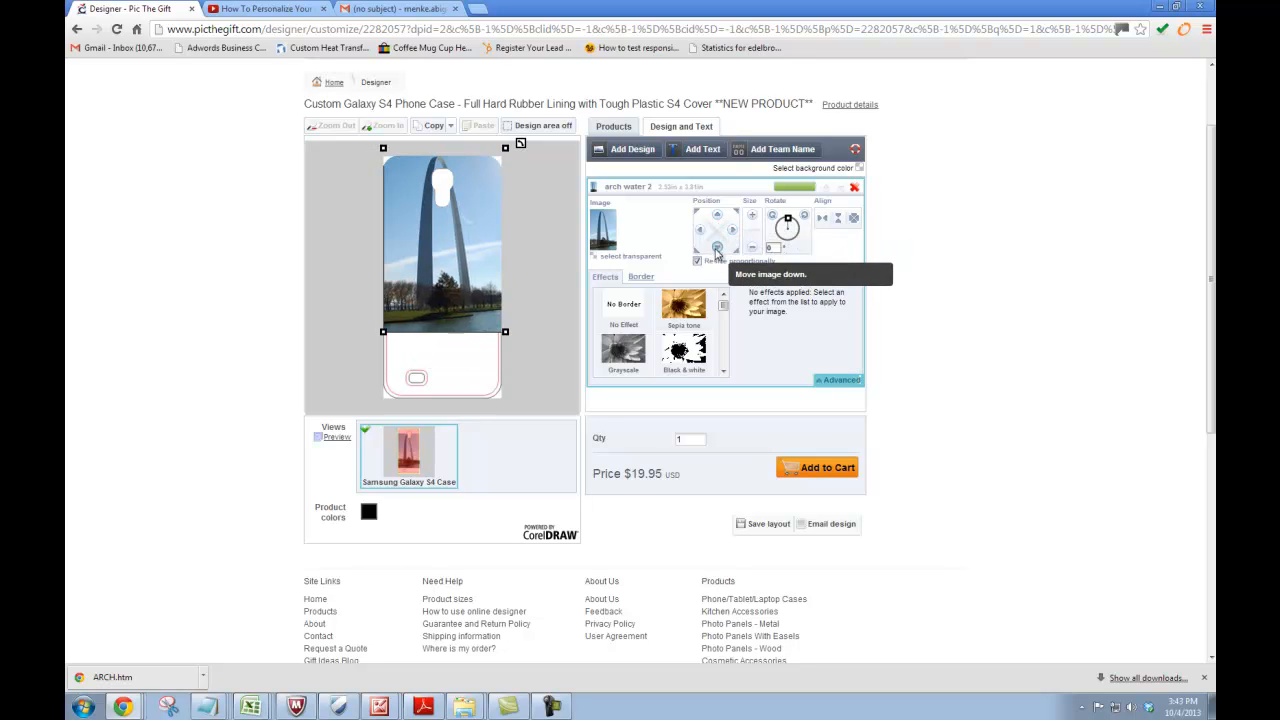
pyautogui.click(717, 246)
pyautogui.click(698, 232)
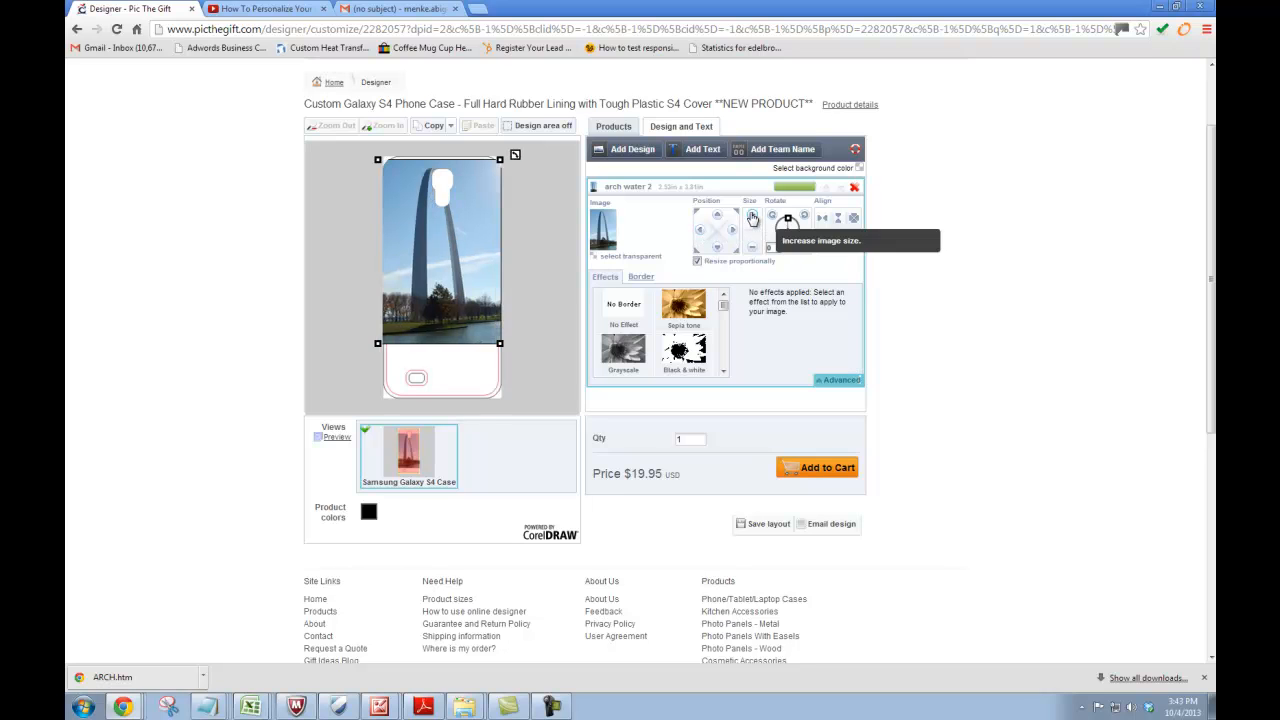
pyautogui.click(752, 217)
pyautogui.click(752, 247)
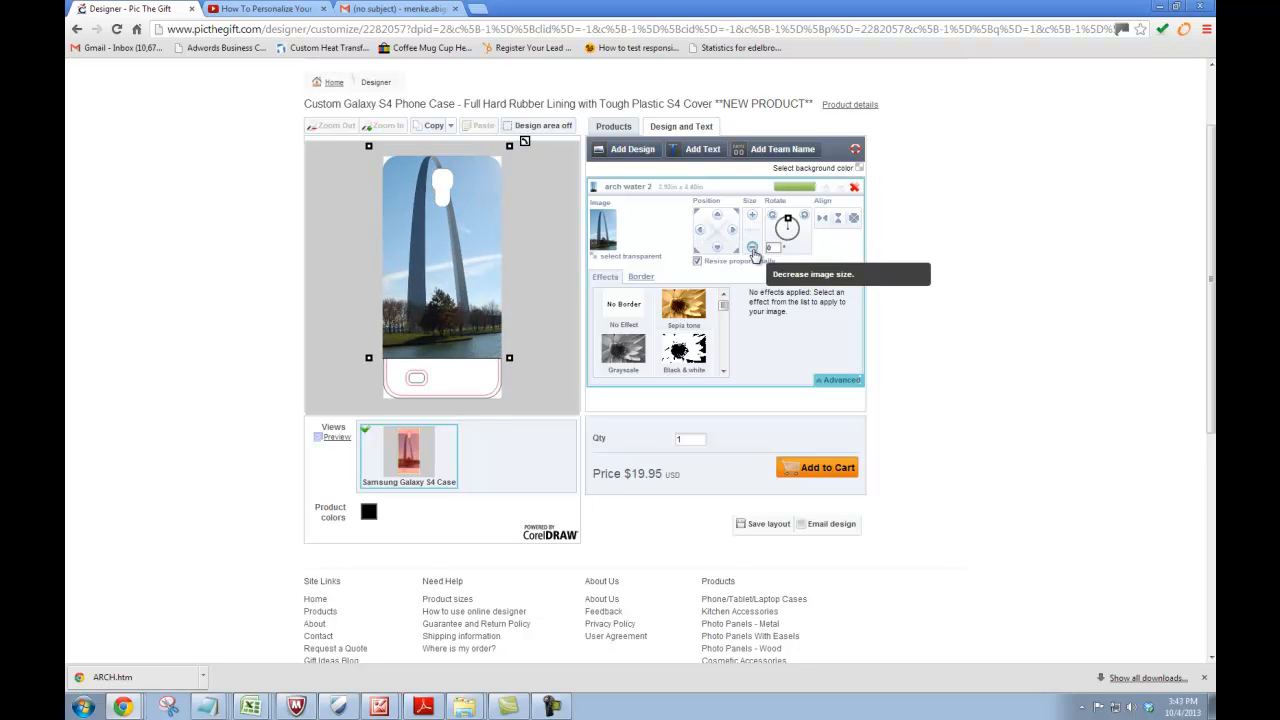
pyautogui.click(752, 248)
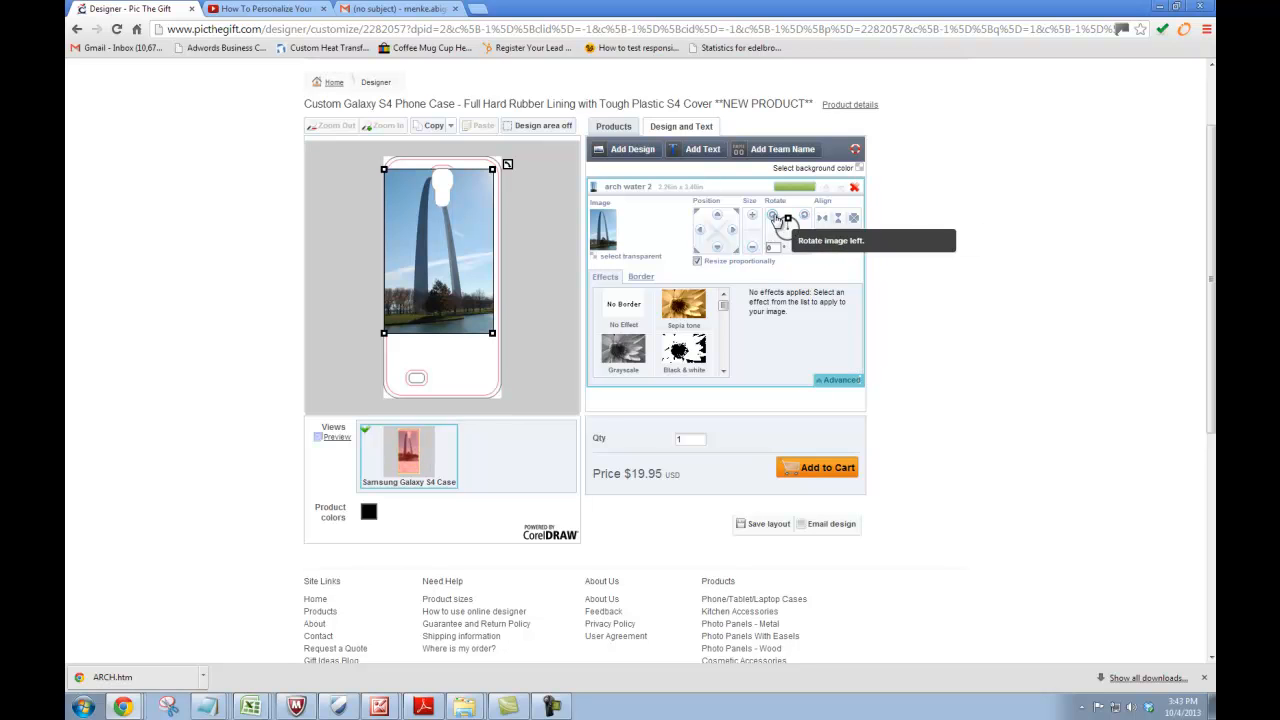
# - Rotate the arch image left to 345° and right to 10°, and return its rotation to 0°
pyautogui.click(776, 218)
pyautogui.click(776, 218)
pyautogui.click(776, 218)
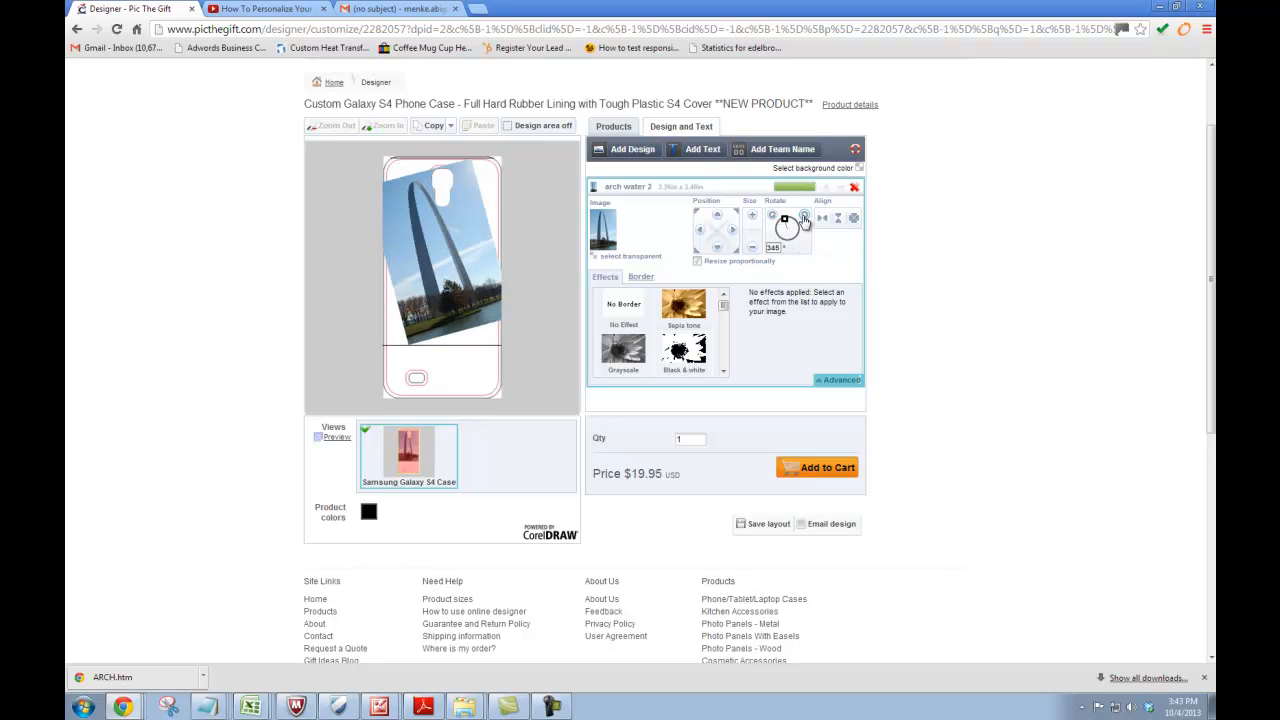
pyautogui.click(805, 218)
pyautogui.click(805, 218)
pyautogui.click(805, 218)
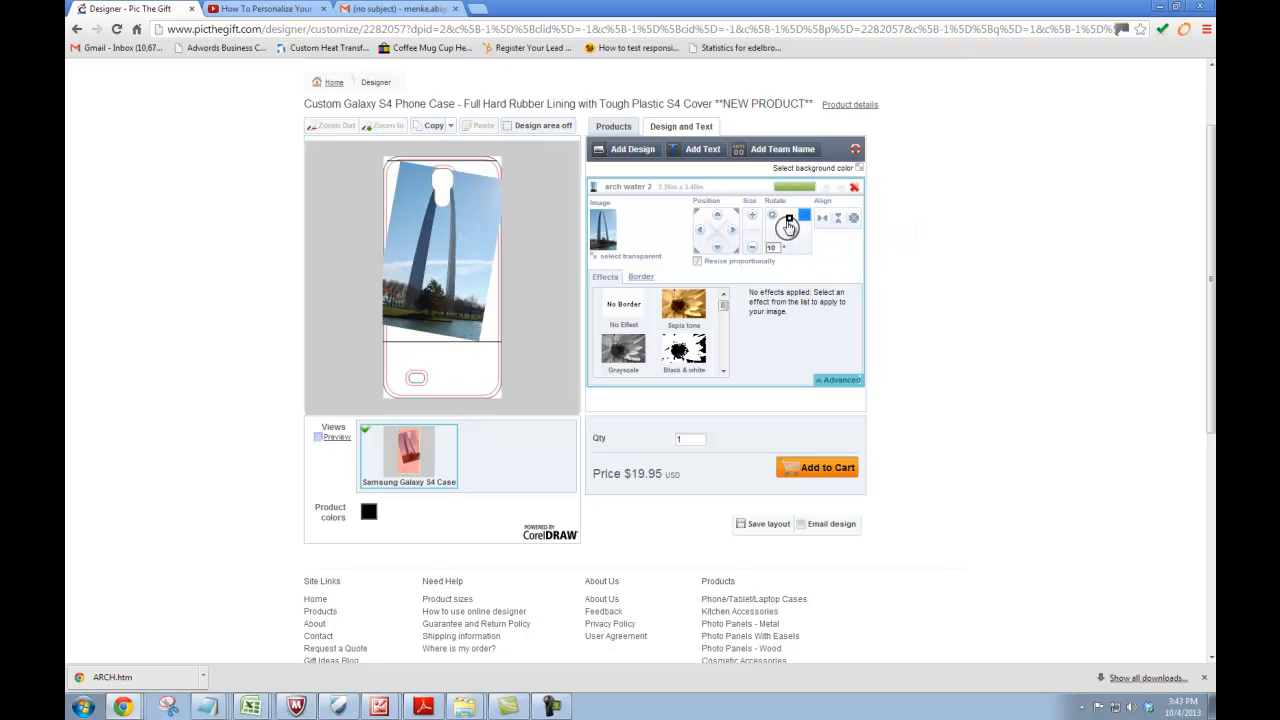
pyautogui.moveTo(789, 218)
pyautogui.mouseDown()
pyautogui.moveTo(786, 236)
pyautogui.moveTo(777, 222)
pyautogui.moveTo(788, 219)
pyautogui.mouseUp()
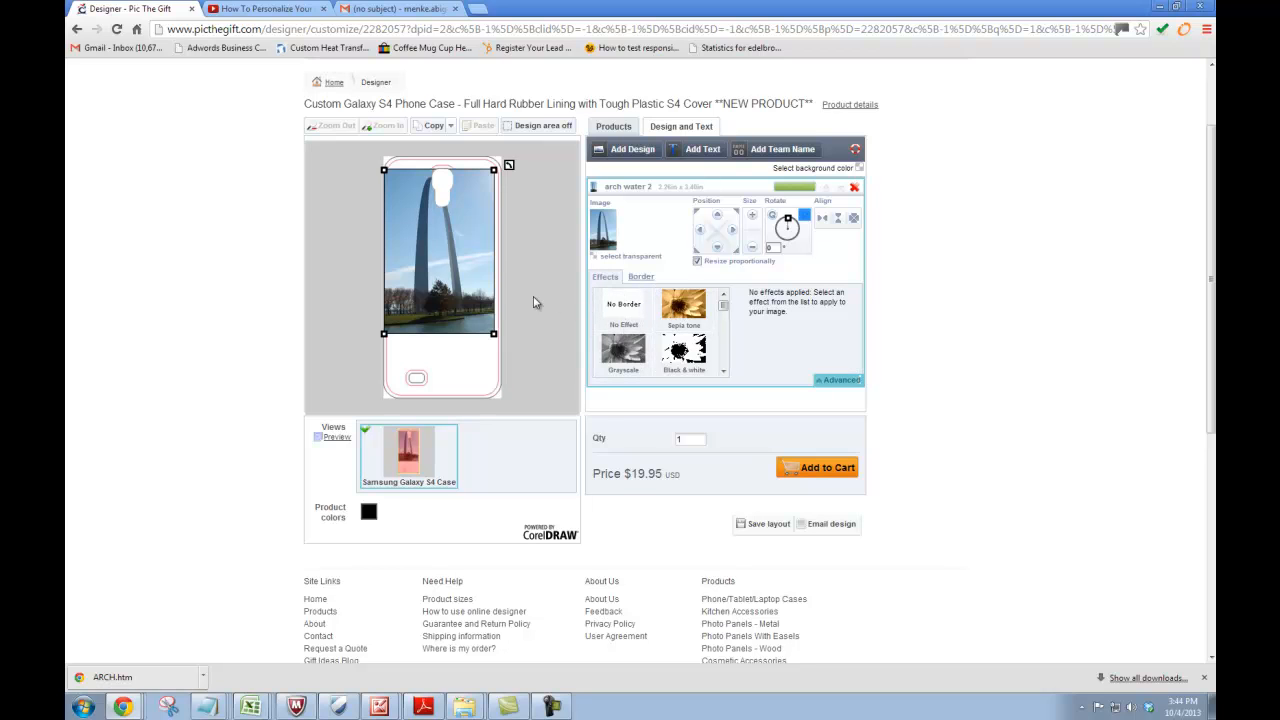
# - Apply the Grayscale effect to the arch image
pyautogui.click(625, 358)
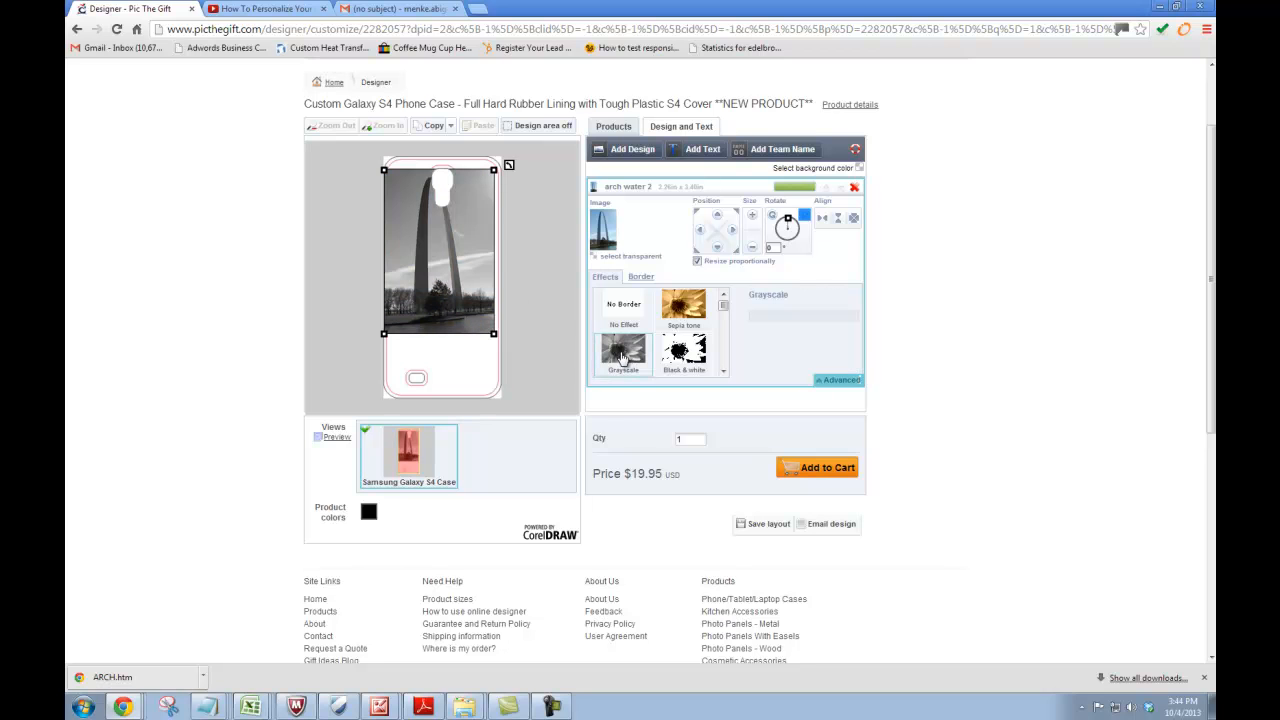
pyautogui.moveTo(724, 307)
pyautogui.mouseDown()
pyautogui.moveTo(730, 370)
pyautogui.moveTo(724, 309)
pyautogui.mouseUp()
# - Try a frame border with a wide bottom edge on the arch image, enlarge the image over the whole case, and restore No Border
pyautogui.click(641, 278)
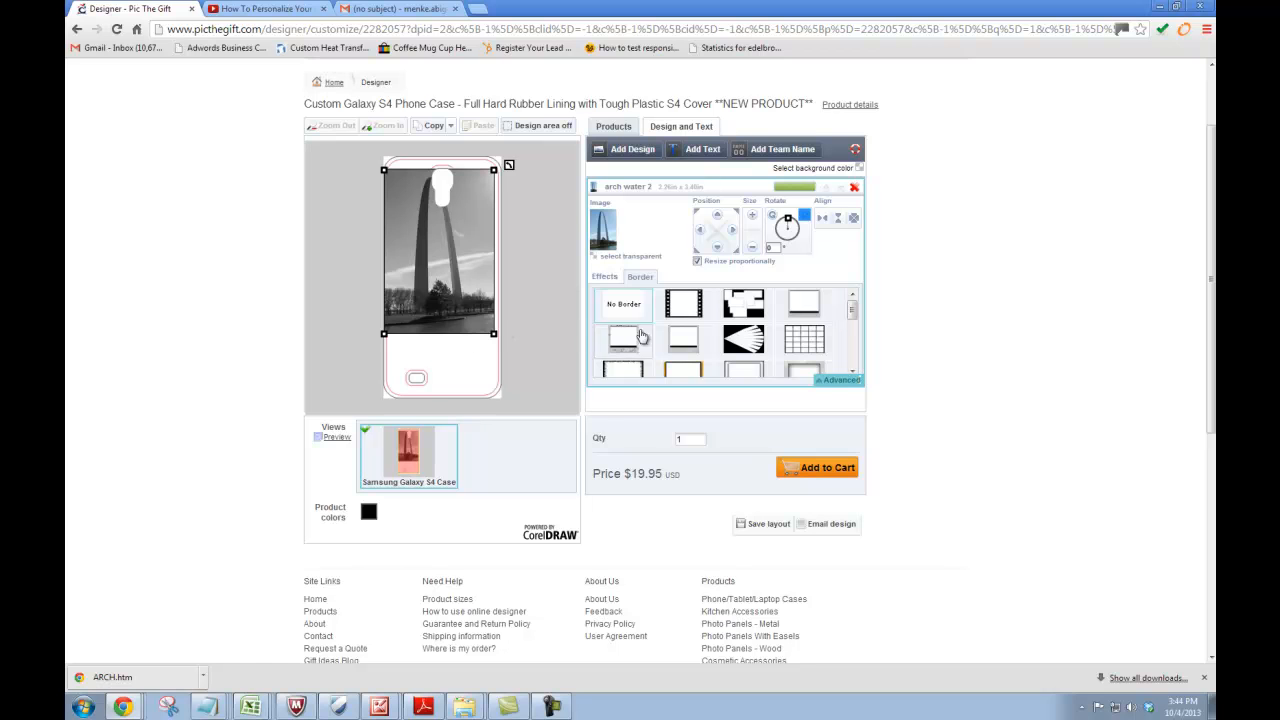
pyautogui.click(795, 318)
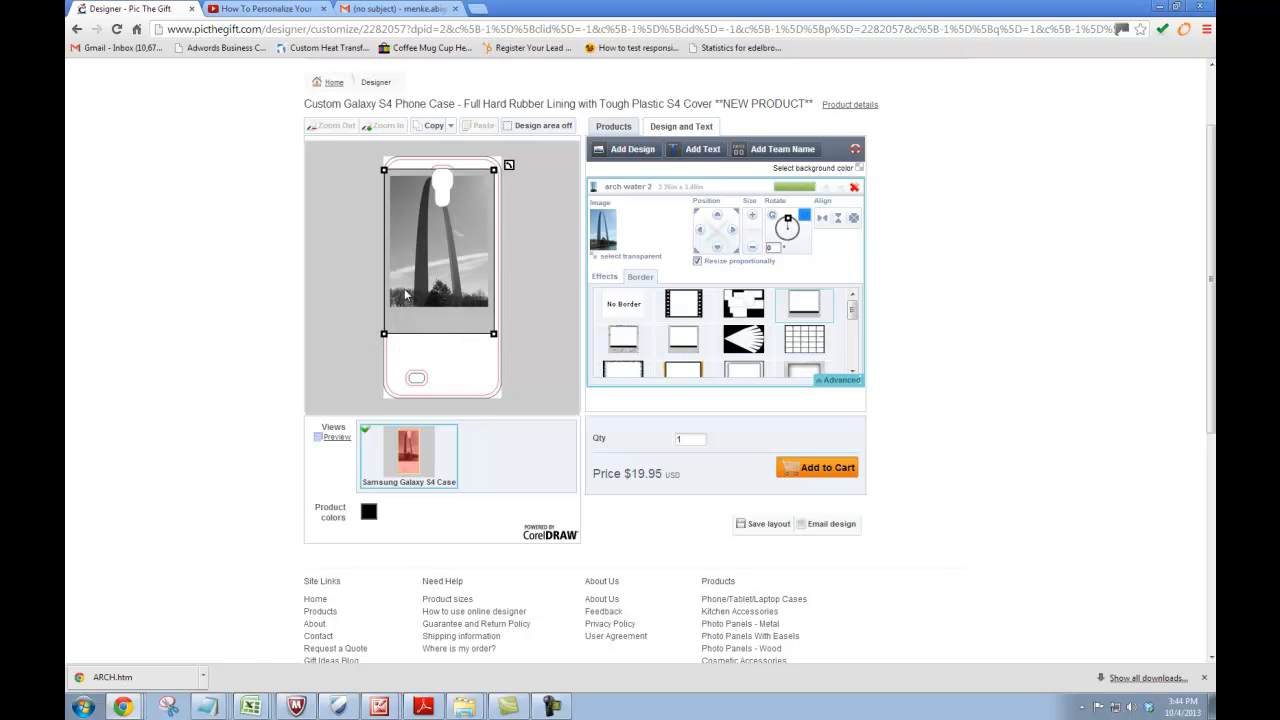
pyautogui.moveTo(438, 248); pyautogui.dragTo(438, 233)
pyautogui.moveTo(491, 319); pyautogui.dragTo(475, 381)
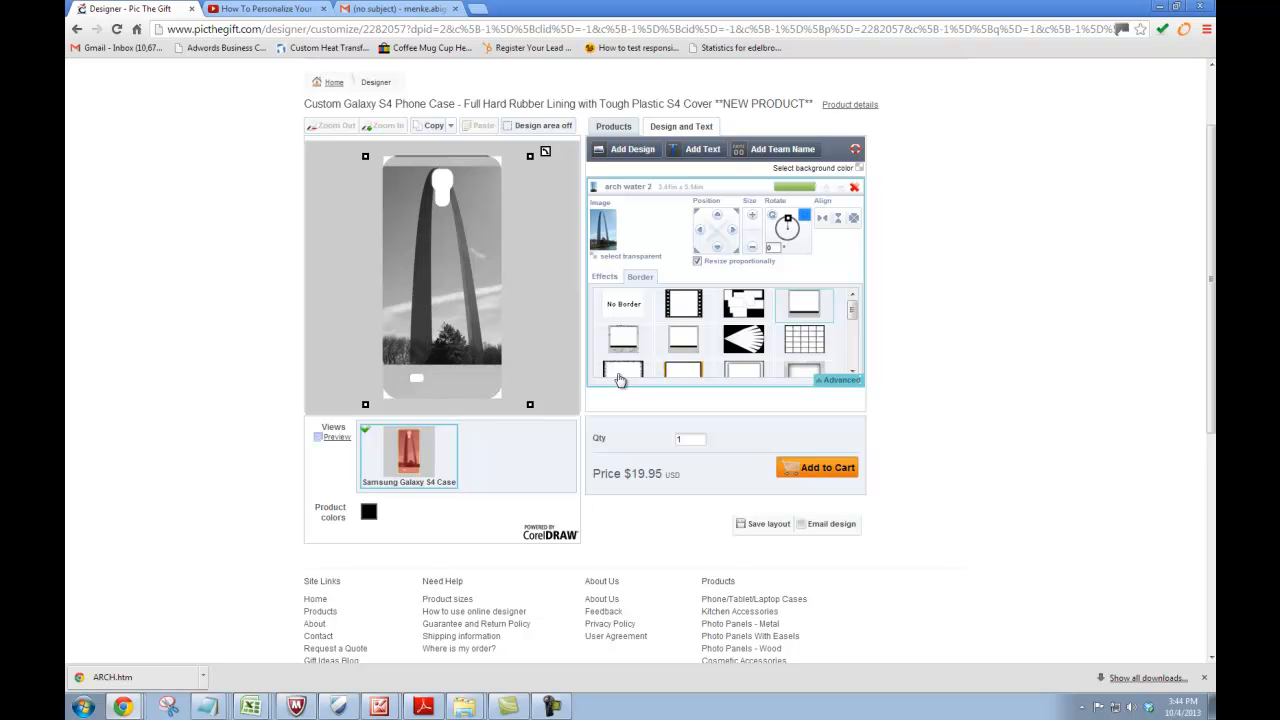
pyautogui.click(641, 312)
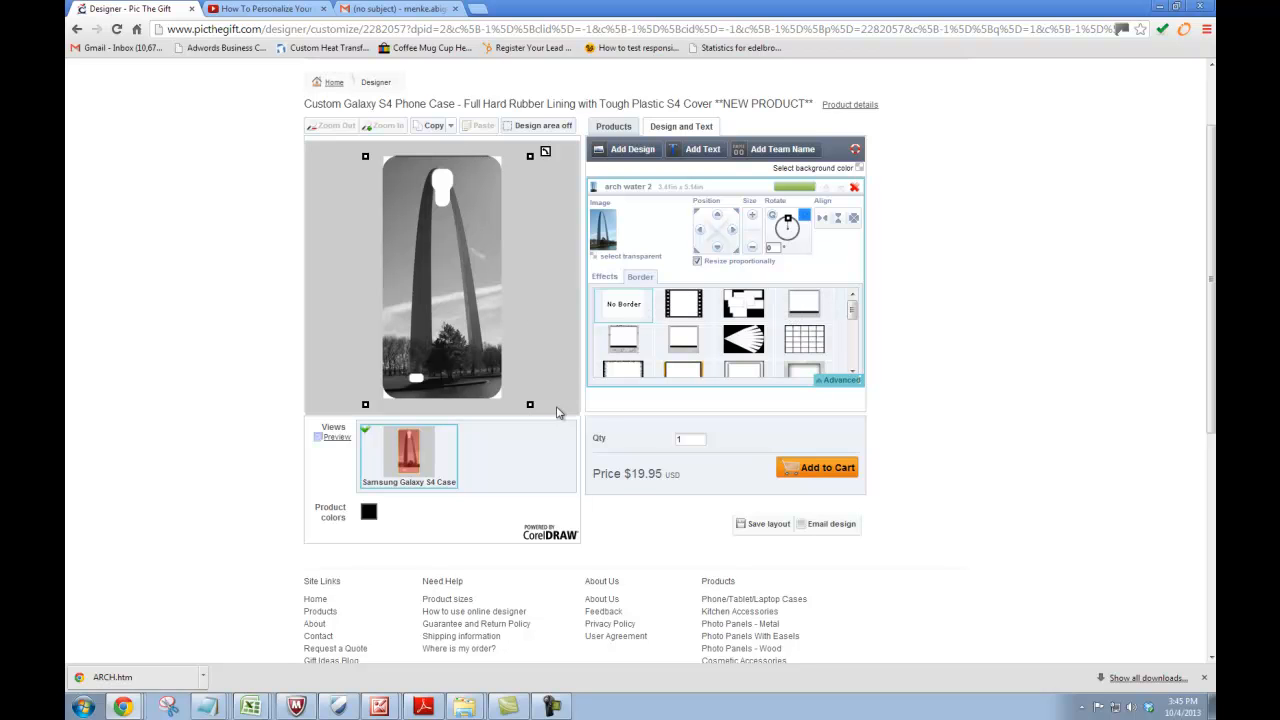
# - Shrink the arch image to about 2.8 x 4.3 in over the upper part of the case and set the background color to black
pyautogui.moveTo(529, 405); pyautogui.dragTo(517, 369)
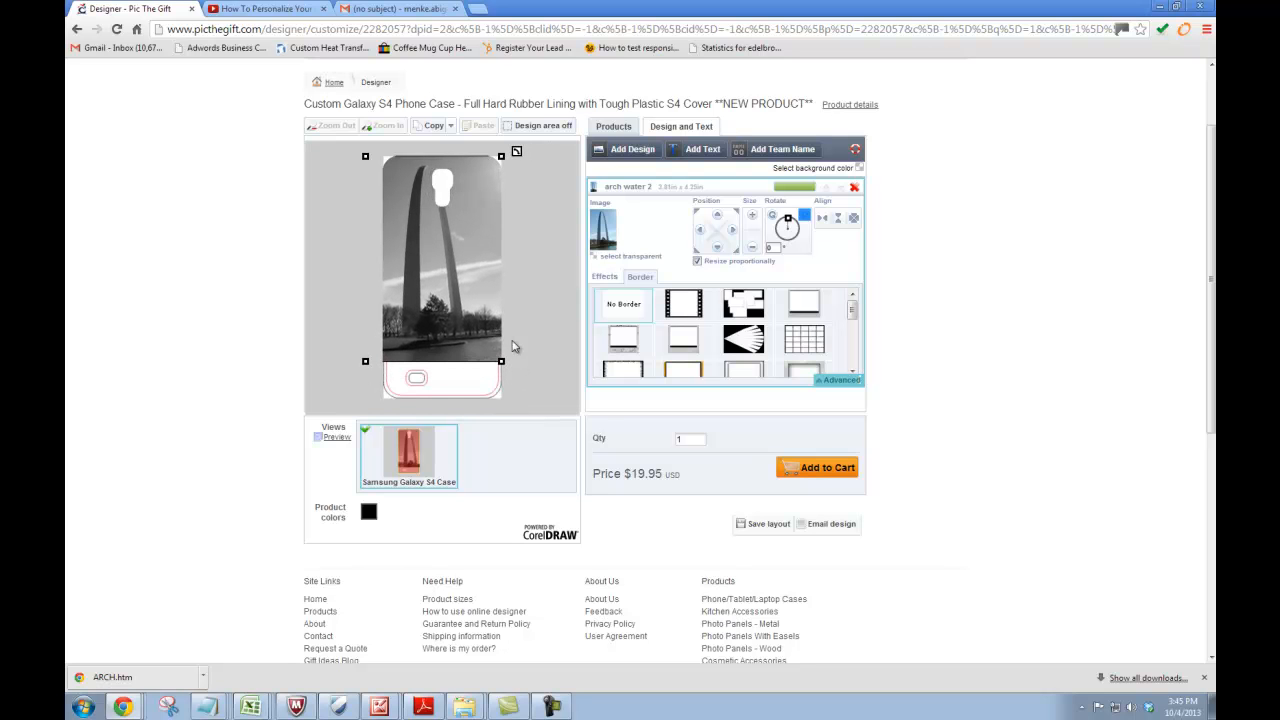
pyautogui.moveTo(500, 157); pyautogui.dragTo(558, 151)
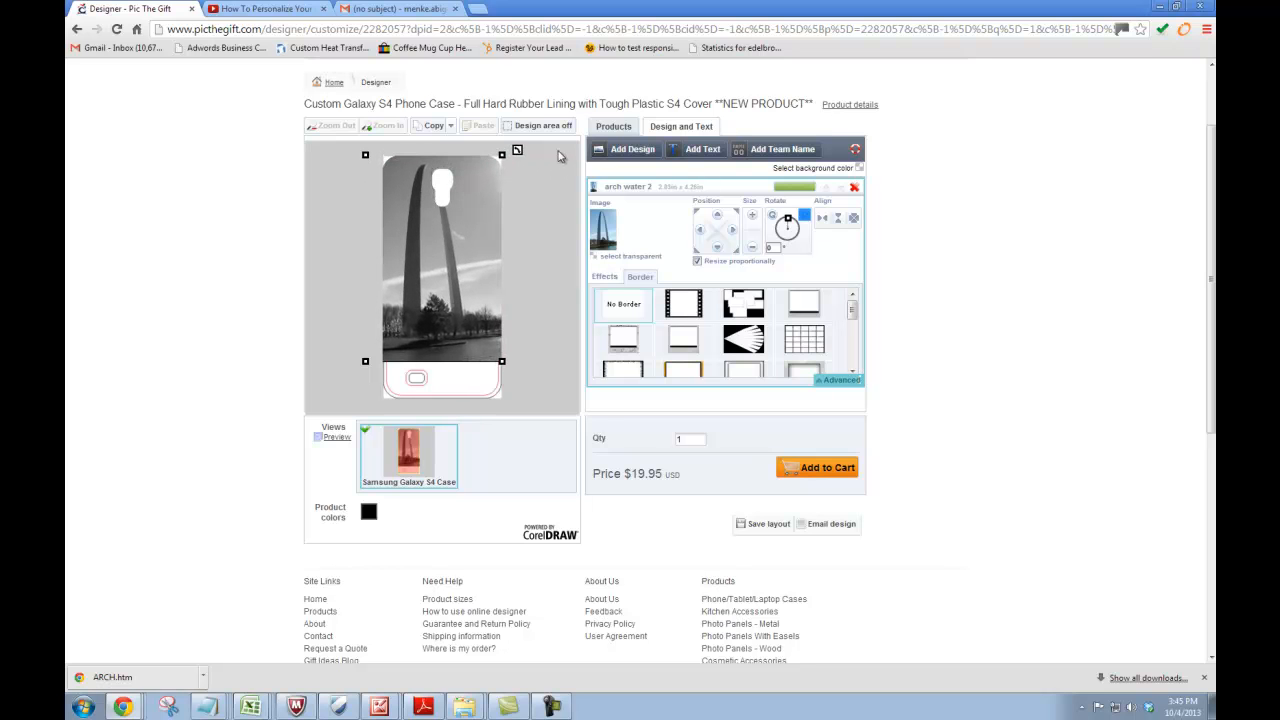
pyautogui.click(489, 236)
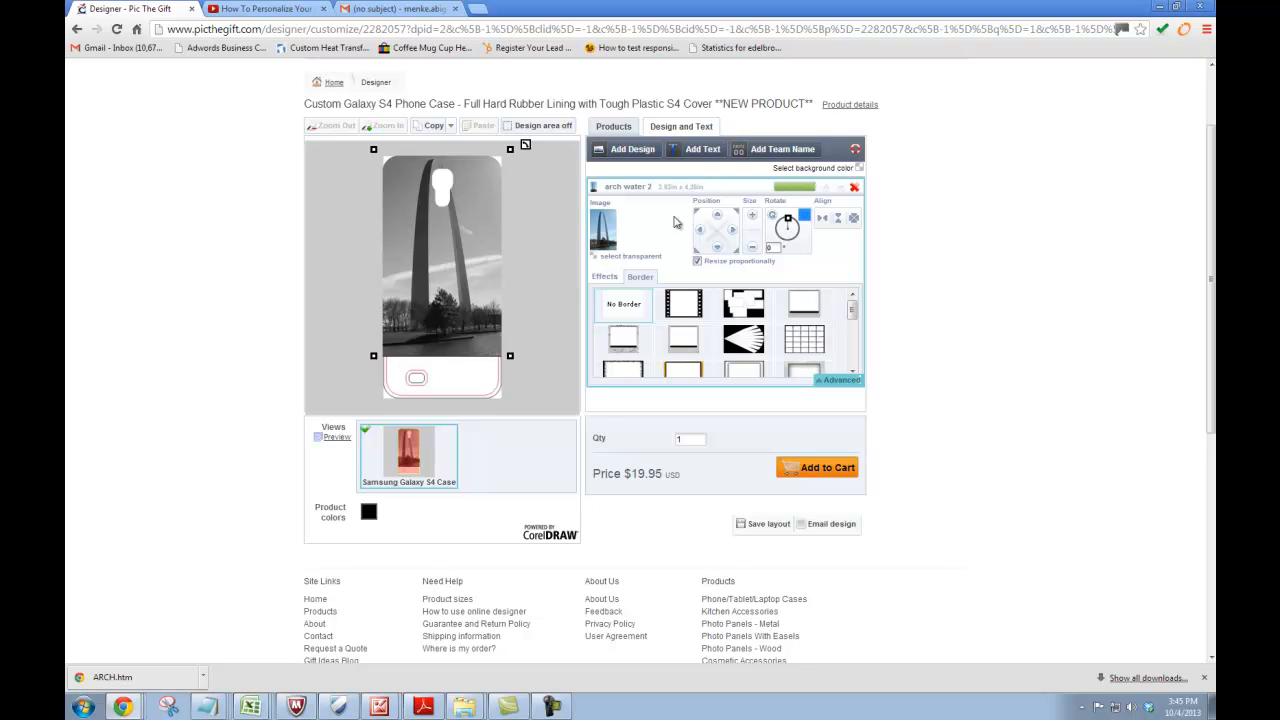
pyautogui.click(857, 170)
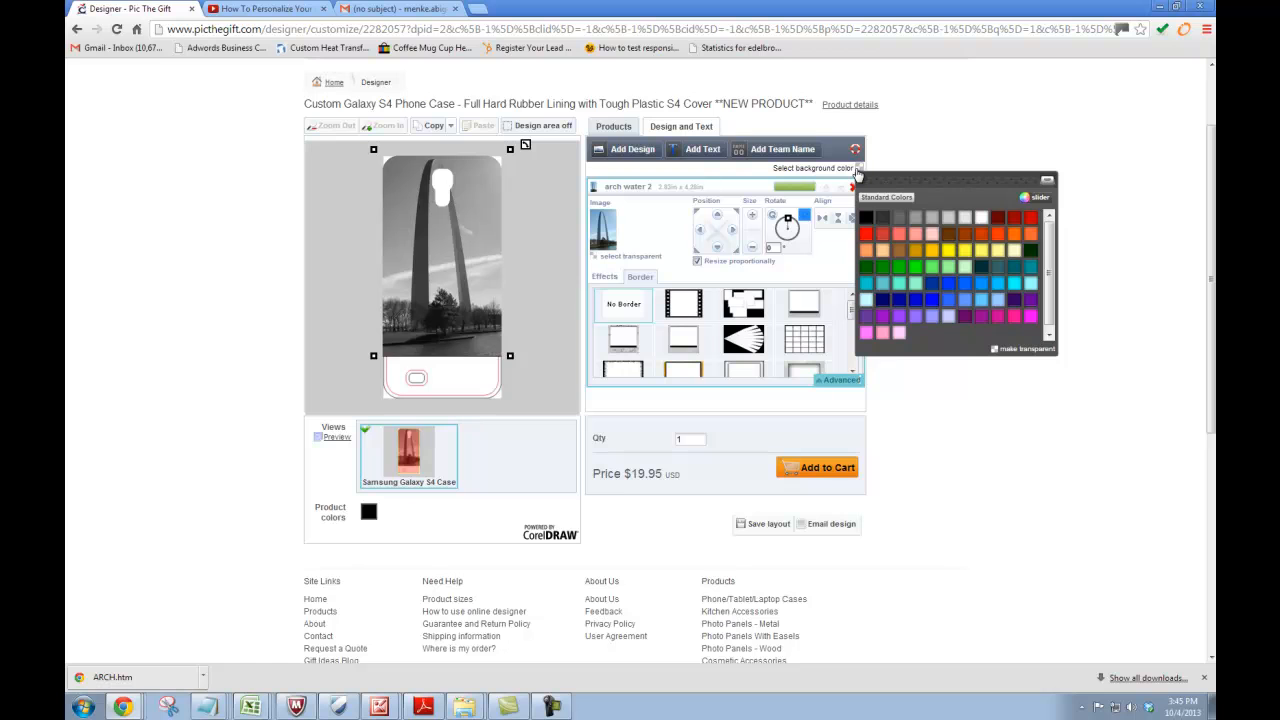
pyautogui.click(867, 221)
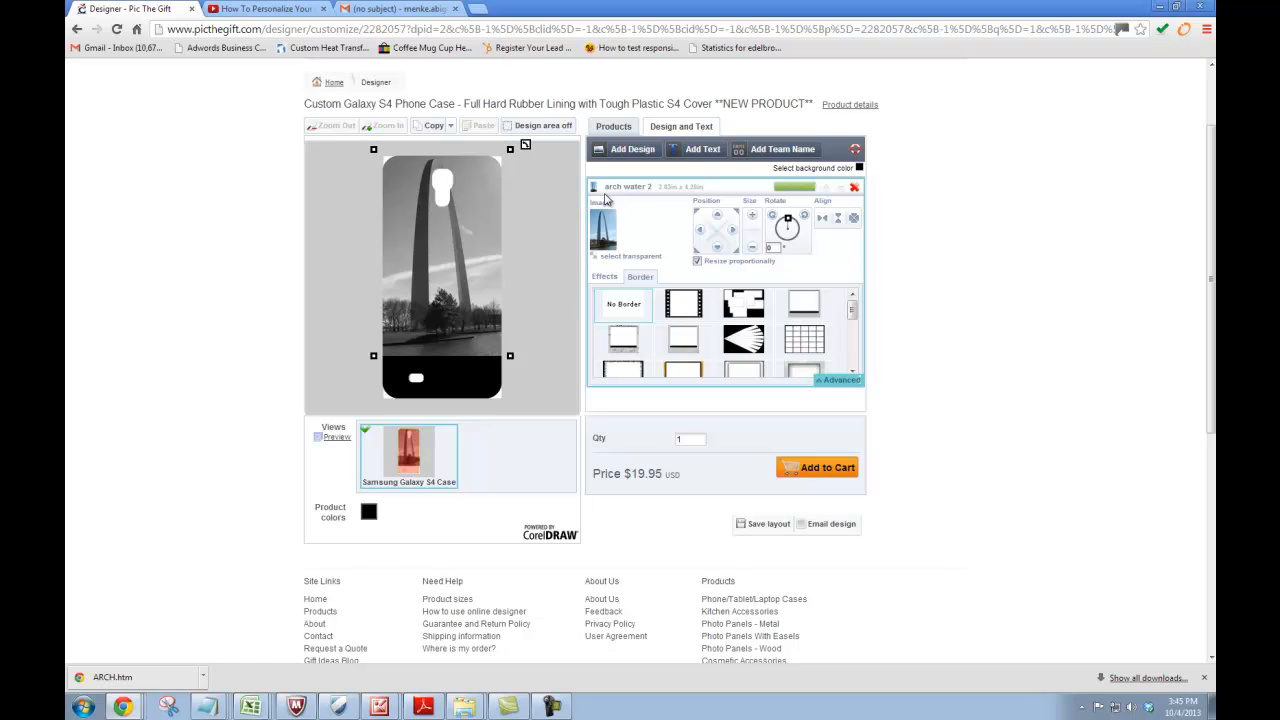
# - Add the text "STL" to the case and move it down over the base of the arch
pyautogui.click(703, 148)
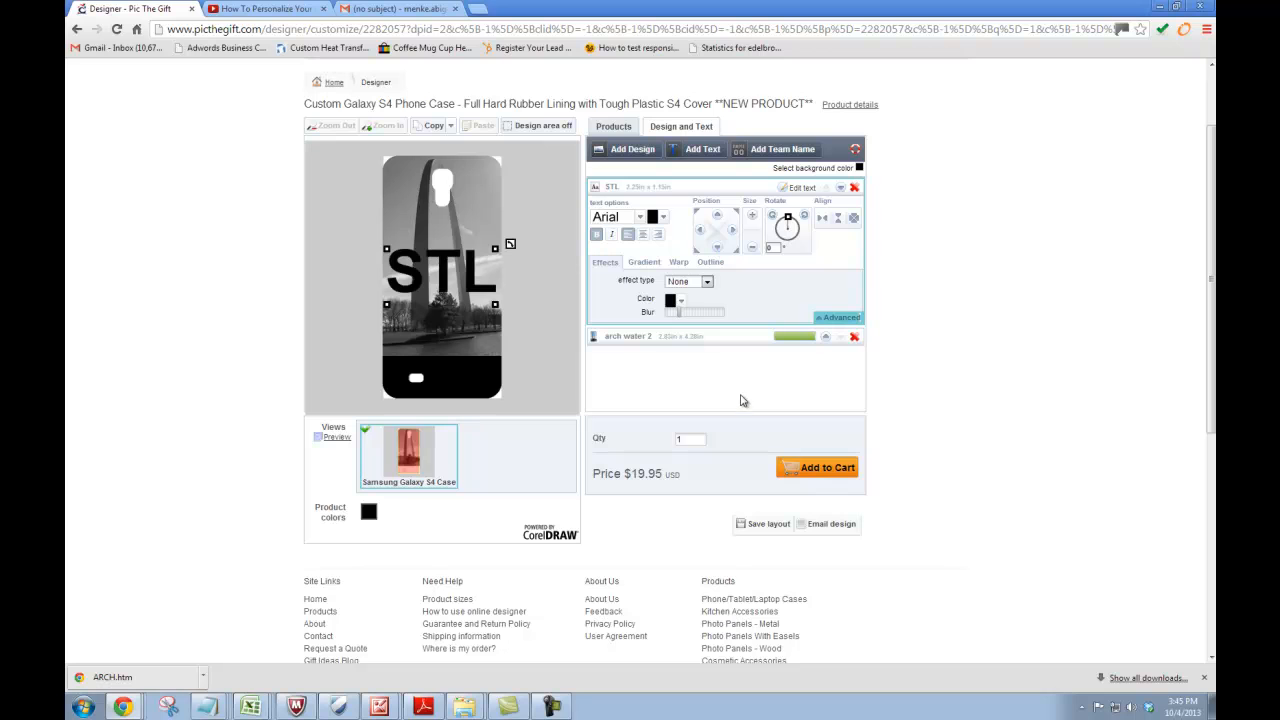
pyautogui.moveTo(470, 285); pyautogui.dragTo(472, 315)
pyautogui.click(474, 314)
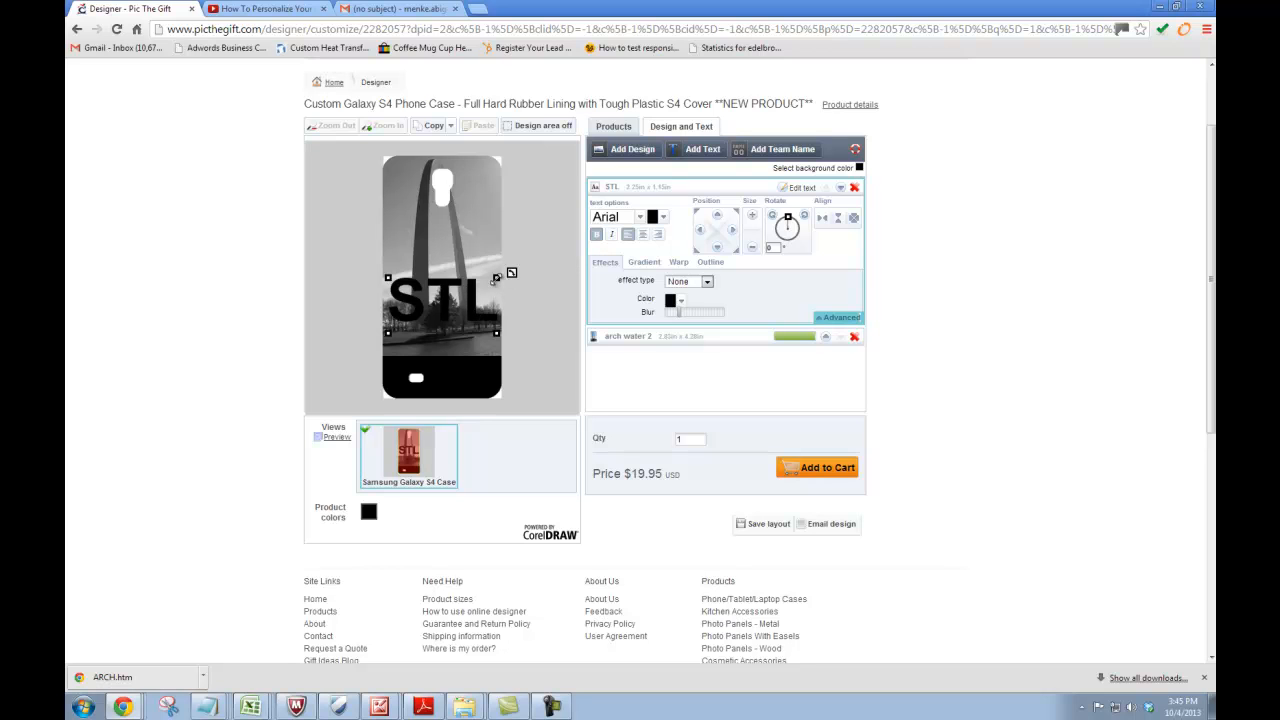
# - Shrink the STL text to about 1.4 in wide, center it over the trees, and color it white
pyautogui.moveTo(495, 277); pyautogui.dragTo(456, 307)
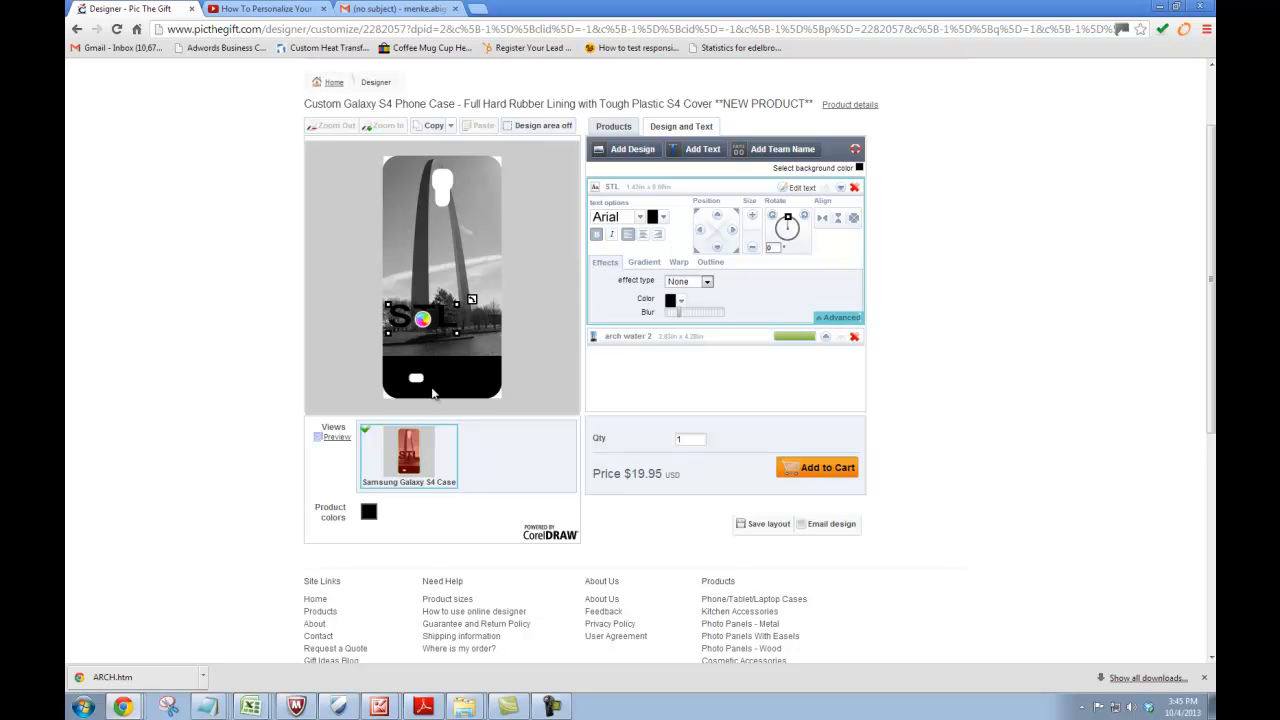
pyautogui.moveTo(436, 329); pyautogui.dragTo(455, 326)
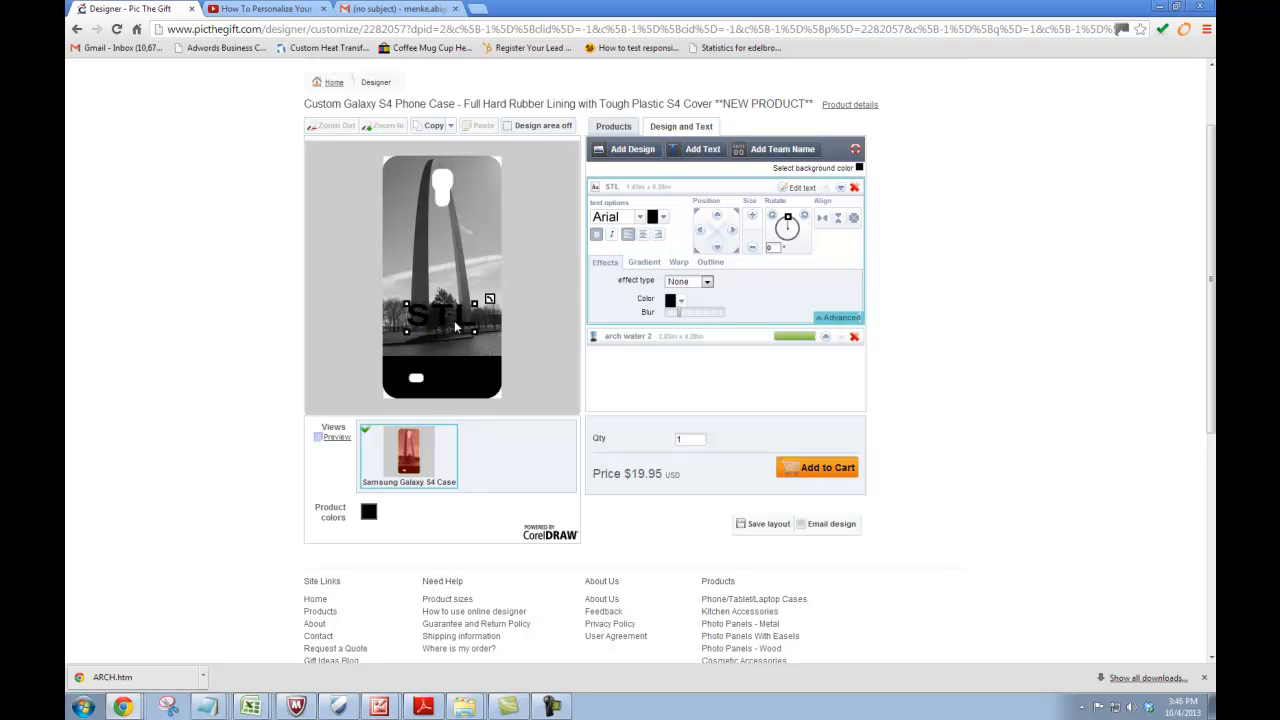
pyautogui.click(661, 220)
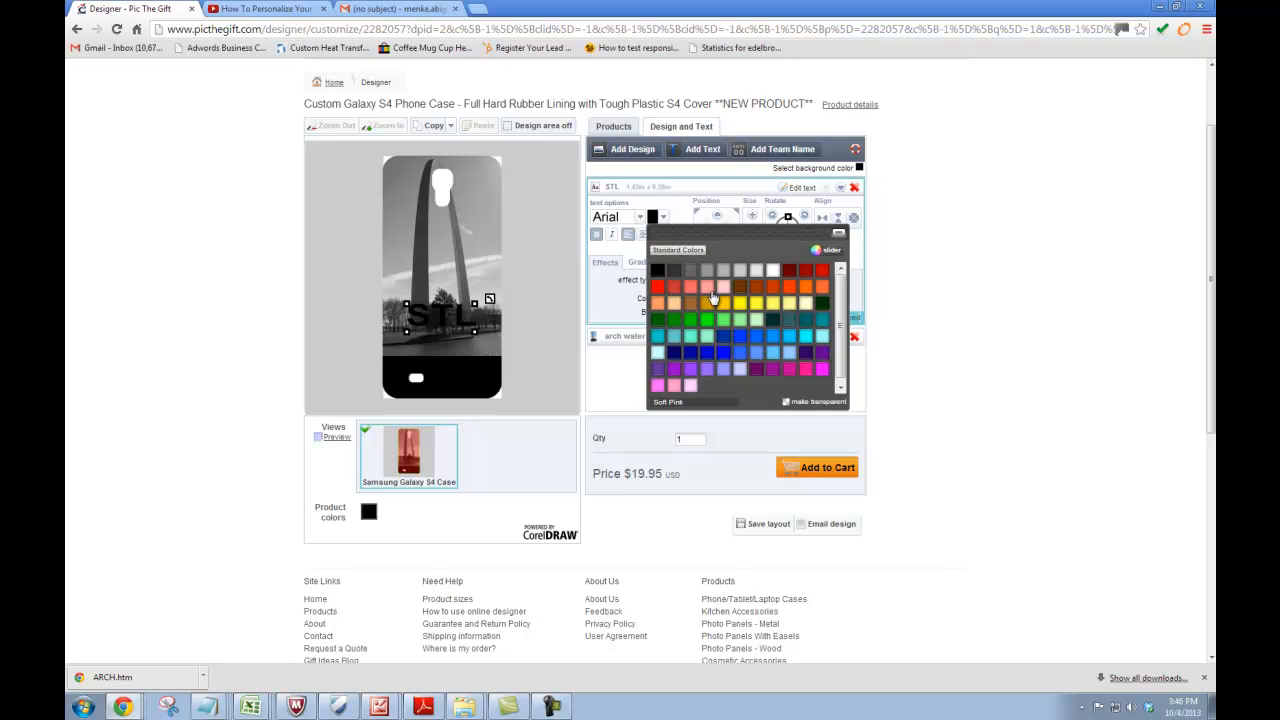
pyautogui.click(772, 270)
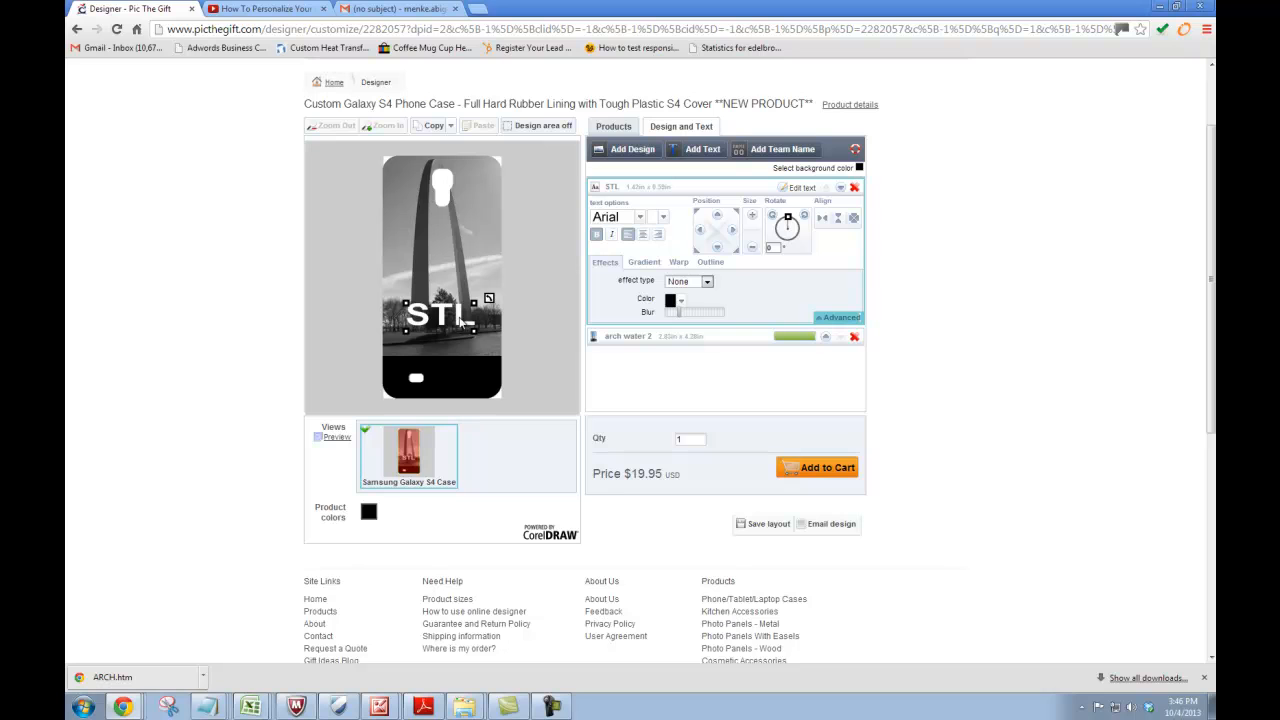
# - Shrink the STL text to about 1.2 in wide and move it into the black band beside the small cutout below the photo
pyautogui.moveTo(460, 322); pyautogui.dragTo(483, 390)
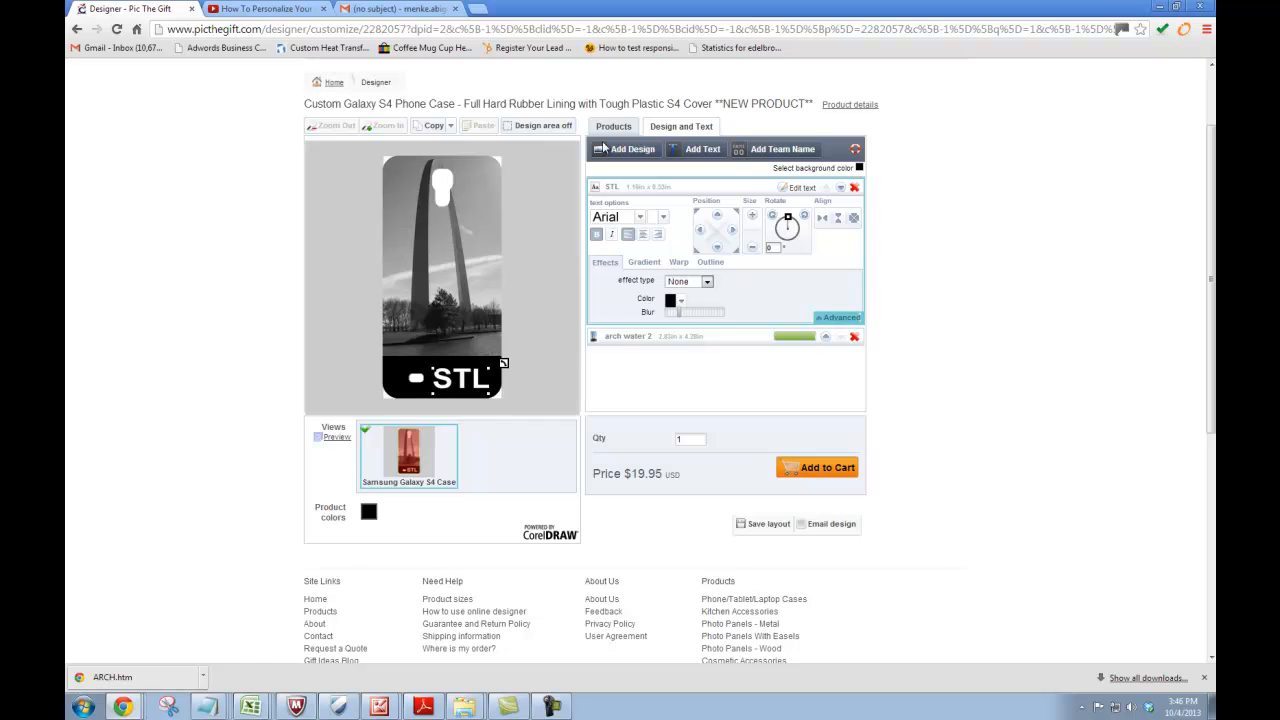
pyautogui.click(535, 237)
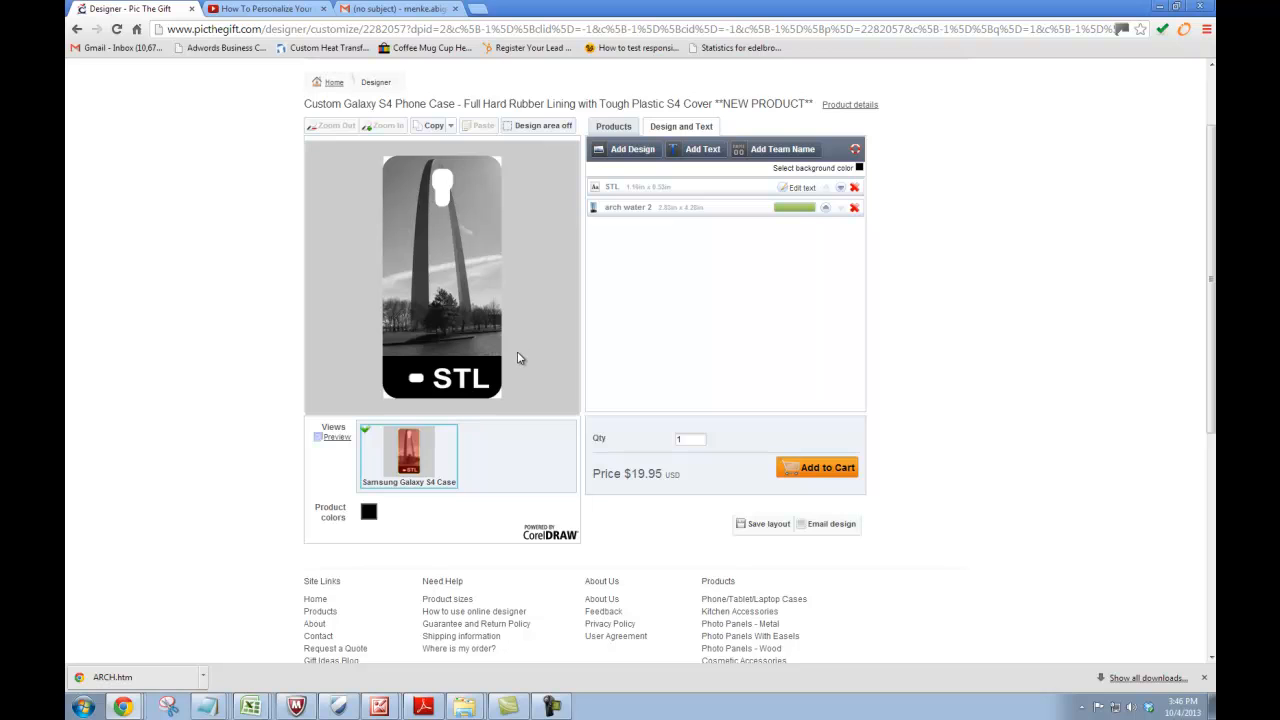
pyautogui.click(492, 325)
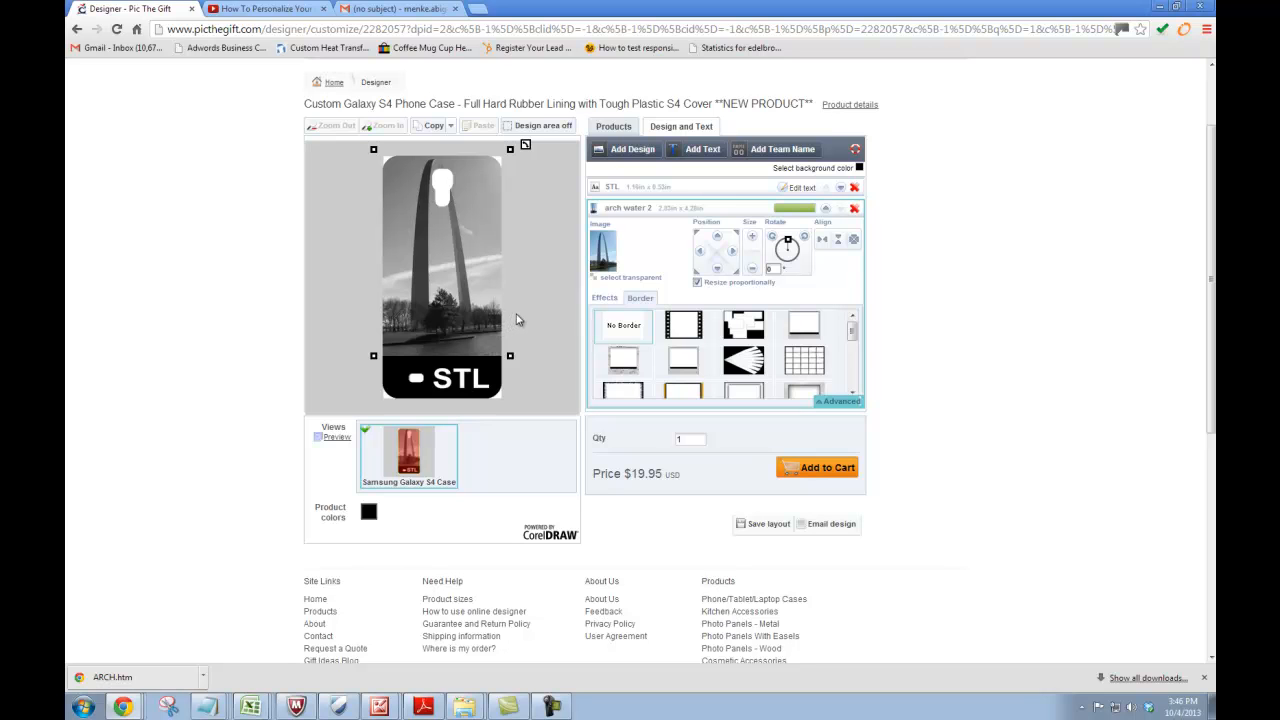
# - Add one finished phone case to the cart, proceed to the cart page for checkout, and highlight the store's contact phone line
pyautogui.click(824, 470)
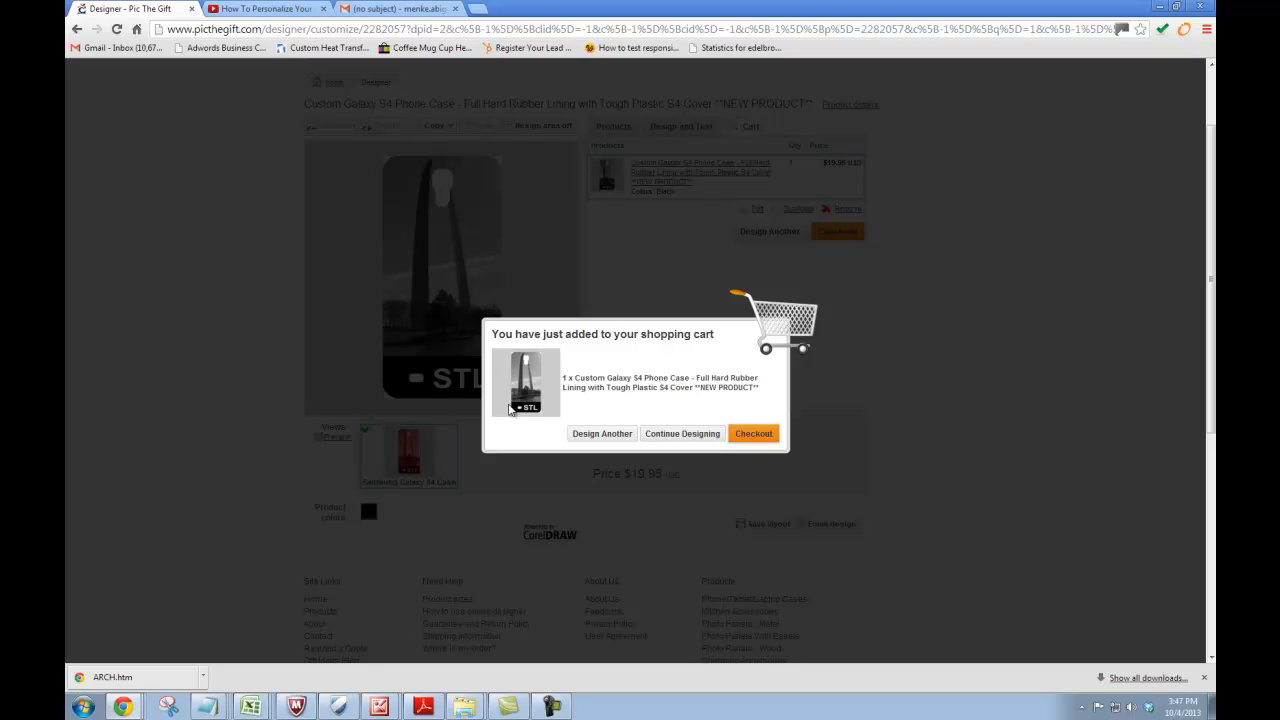
pyautogui.click(745, 440)
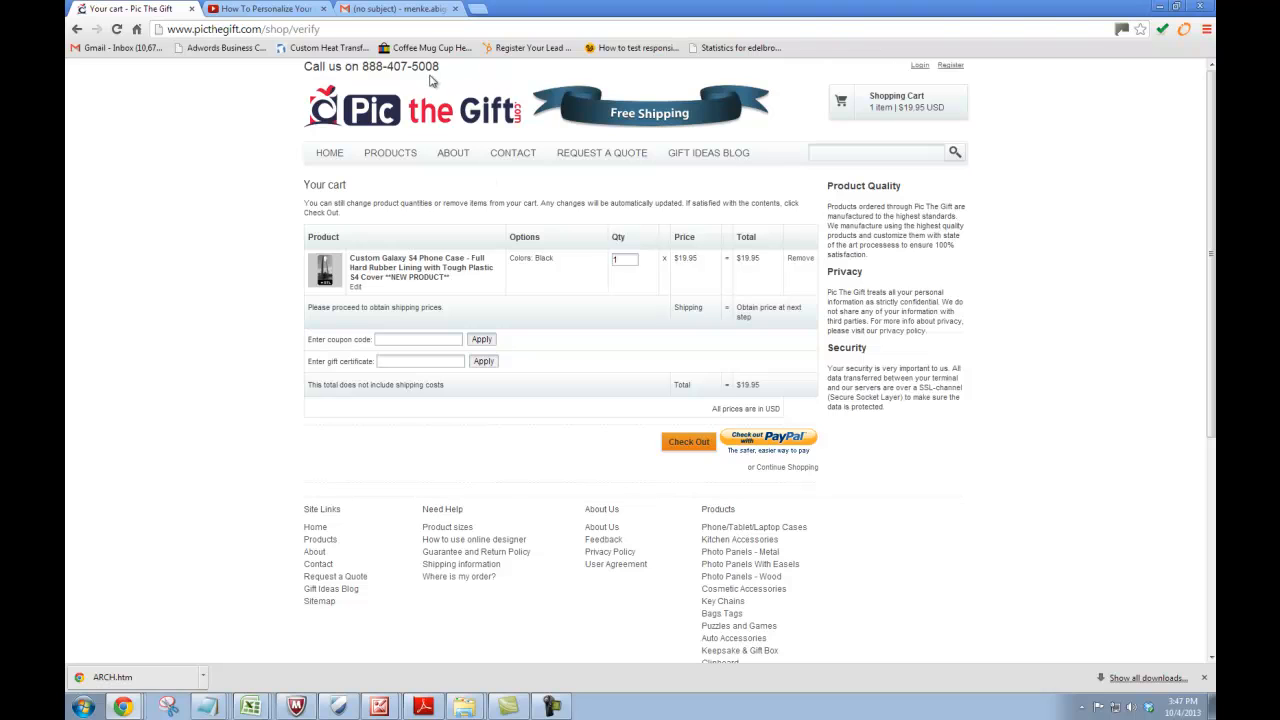
pyautogui.moveTo(441, 66); pyautogui.dragTo(296, 65)
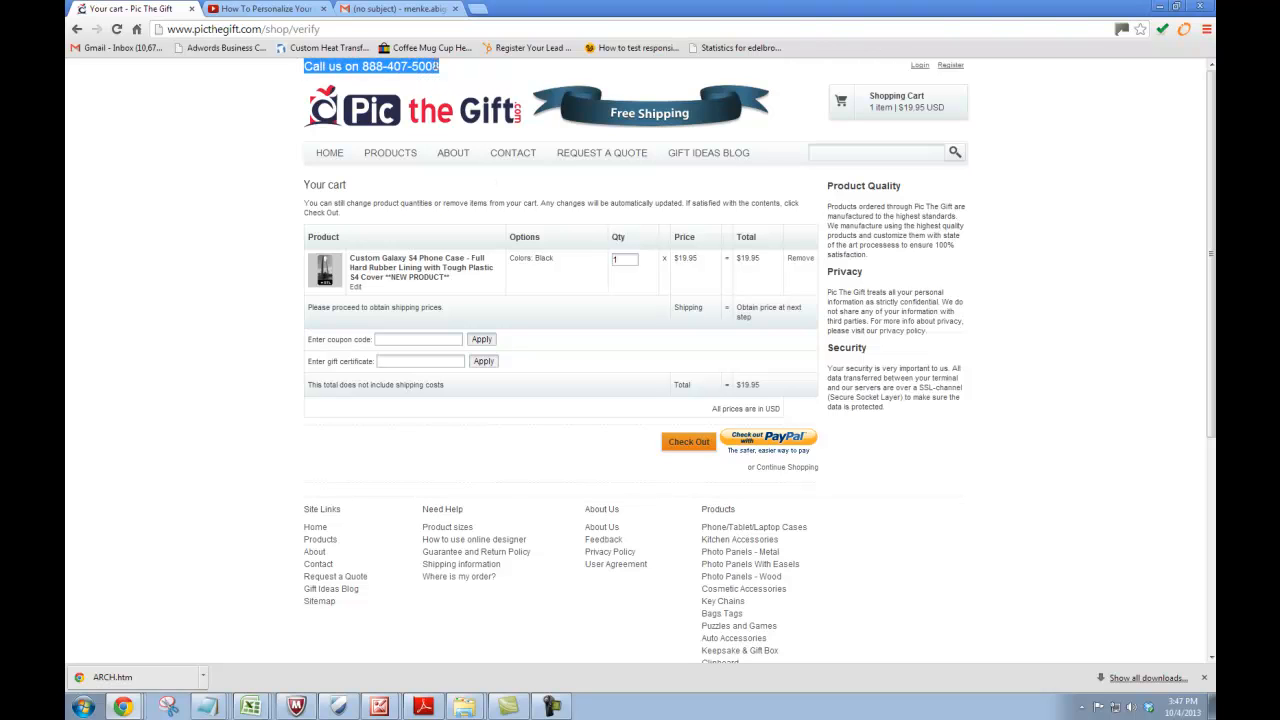